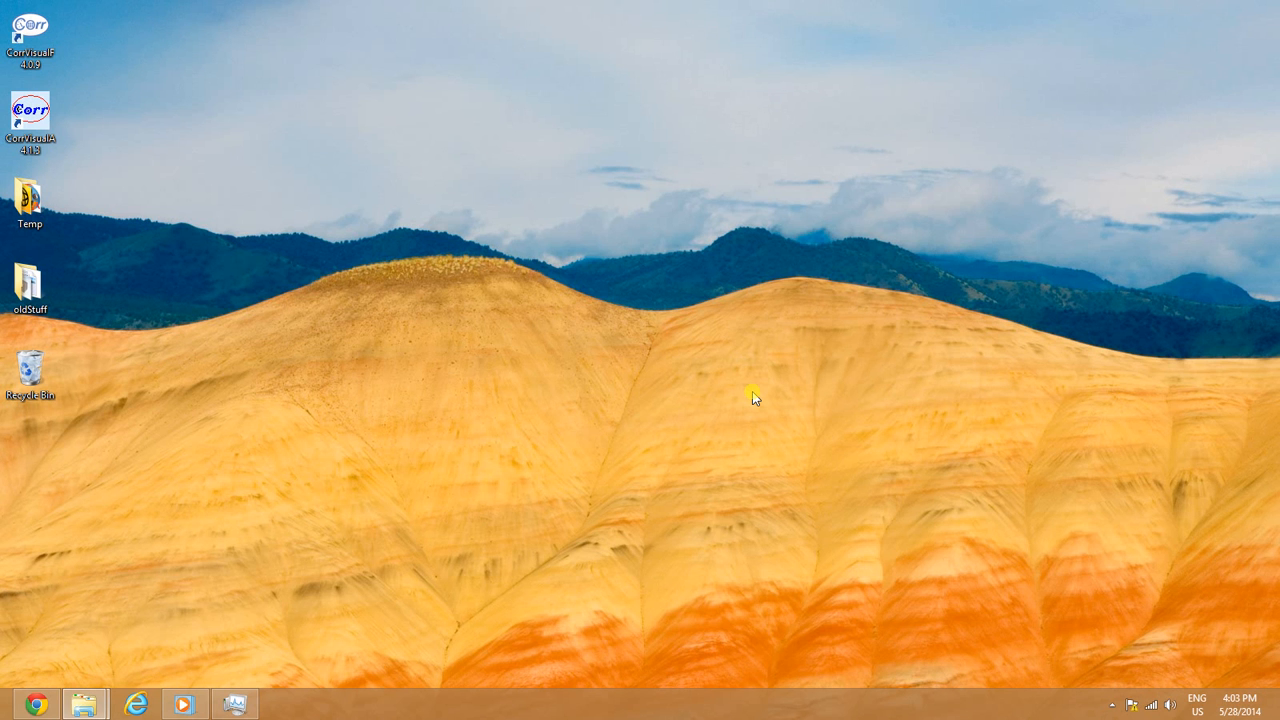
Step: Launch CorrVisualF 4.0.9 from its desktop shortcut
left_click(33, 42)
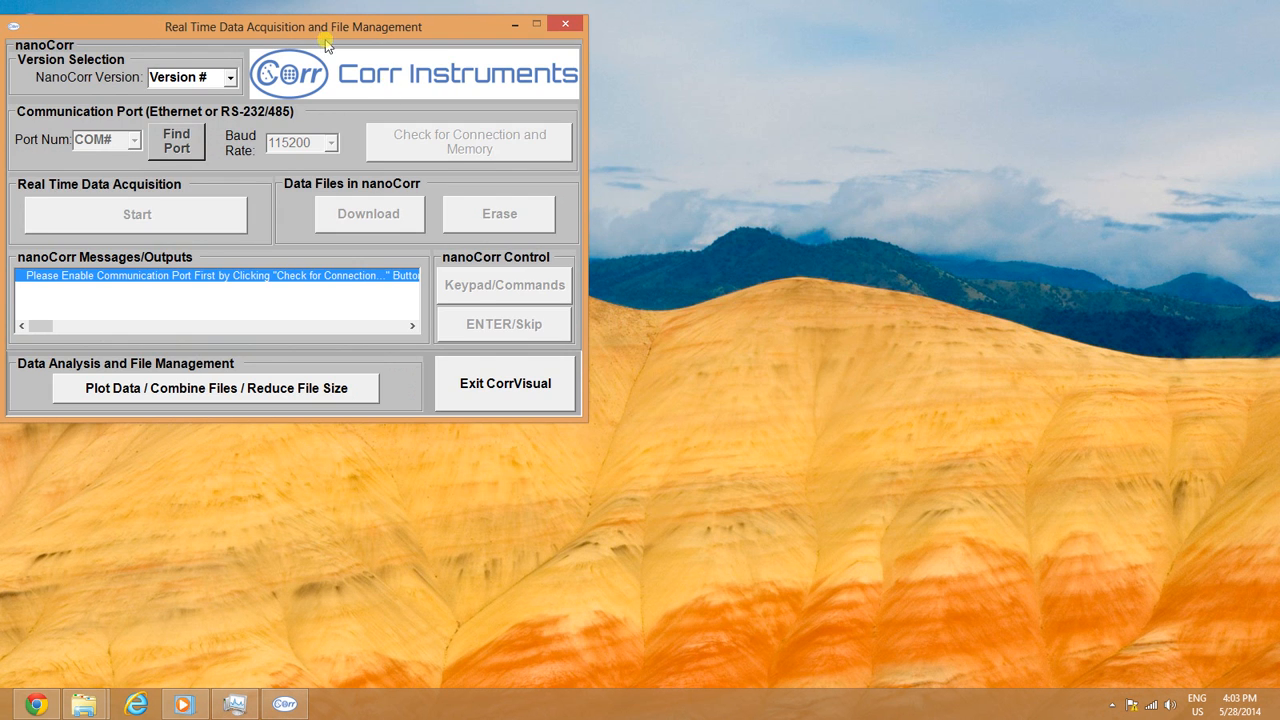
left_click_drag(340, 38, 706, 150)
left_click(596, 191)
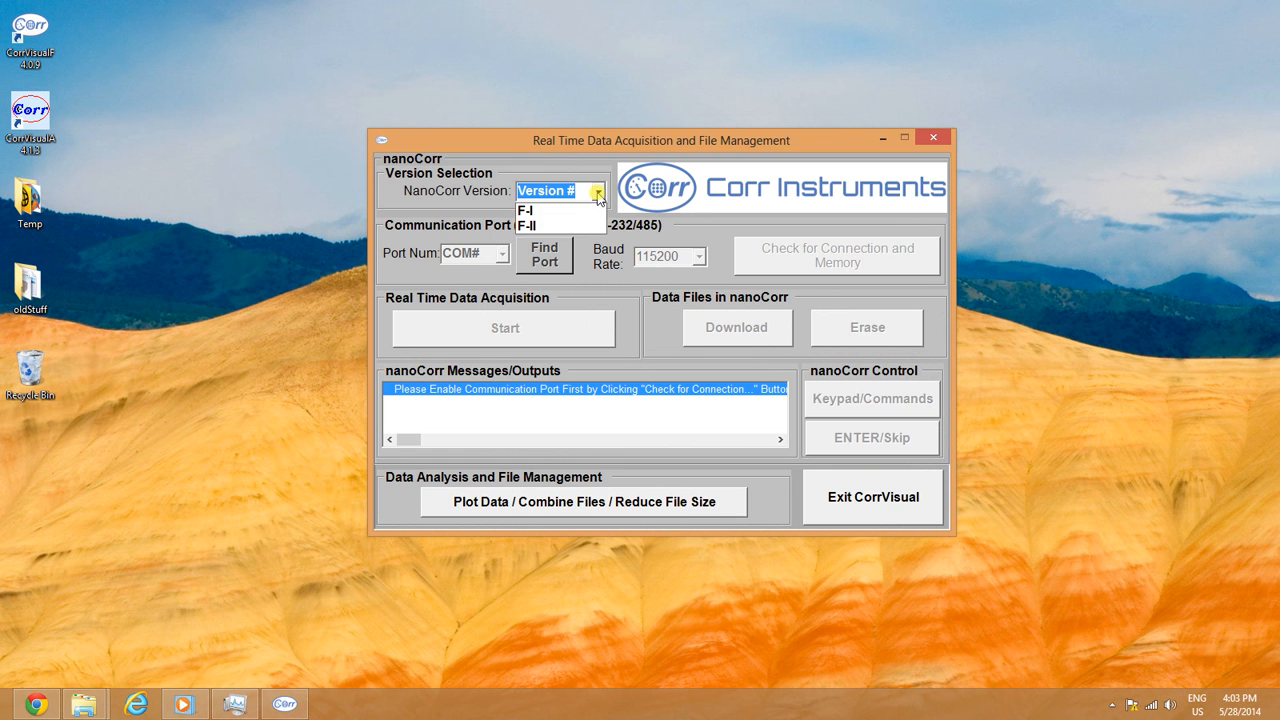
left_click(597, 192)
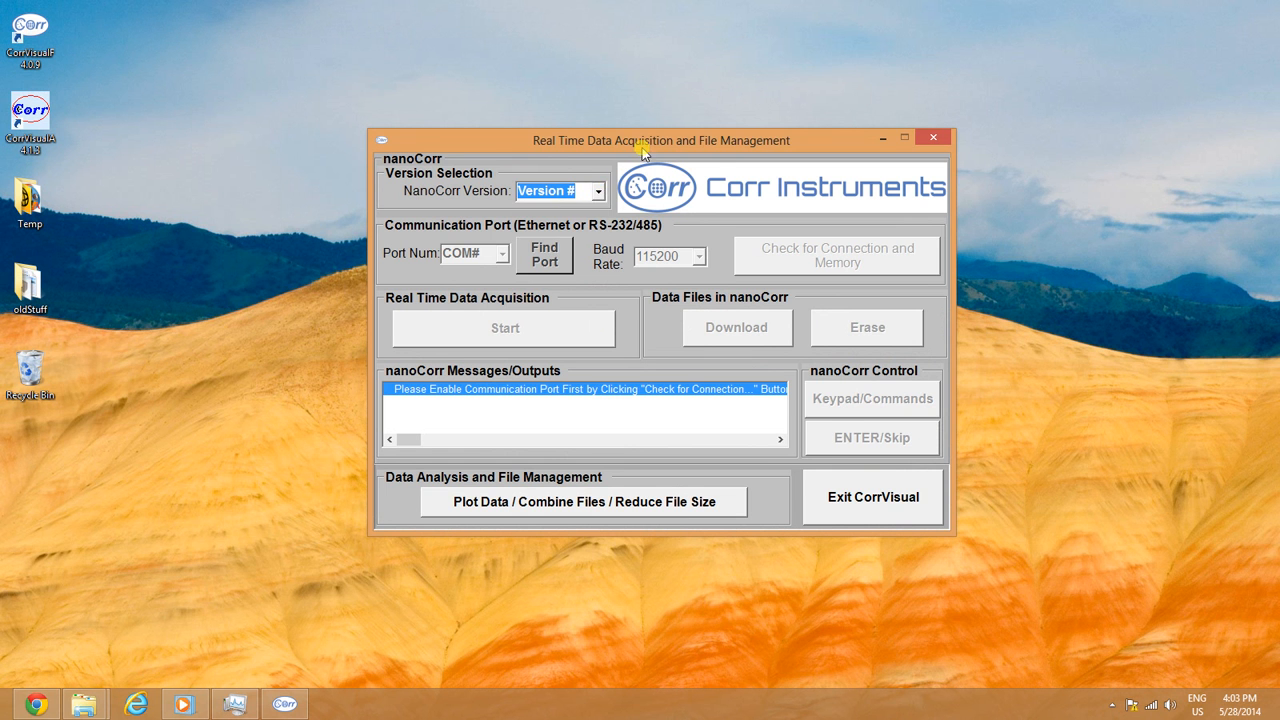
left_click_drag(642, 150, 642, 107)
left_click(597, 148)
left_click(597, 148)
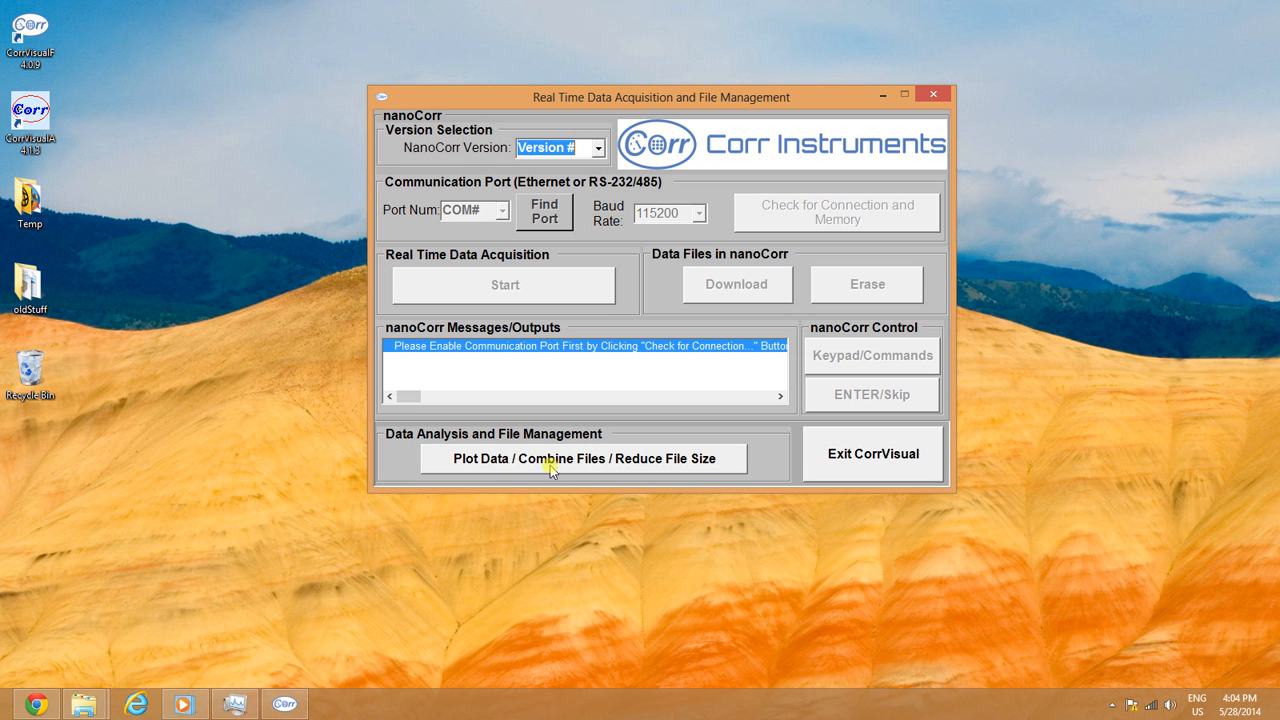
Step: Open the Plot Data / Combine Files / Reduce File Size window and center it
left_click(604, 466)
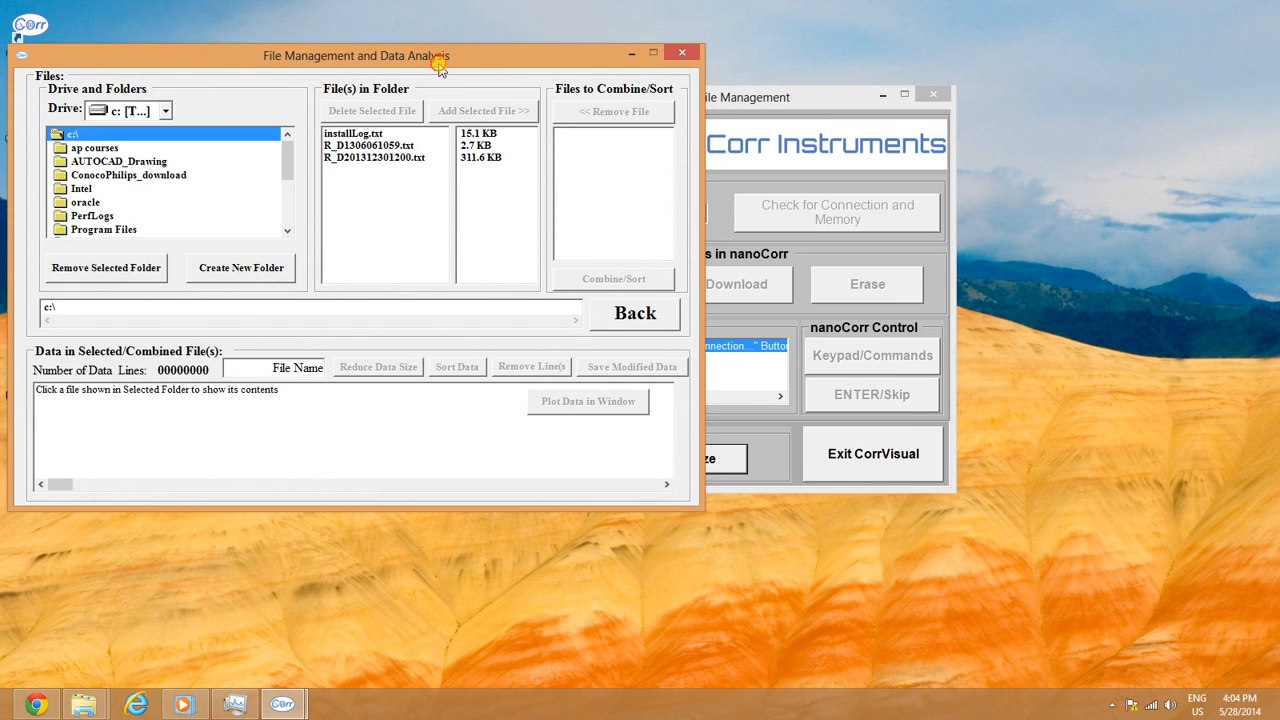
left_click_drag(436, 57, 667, 113)
scroll(537, 210, "down", 3)
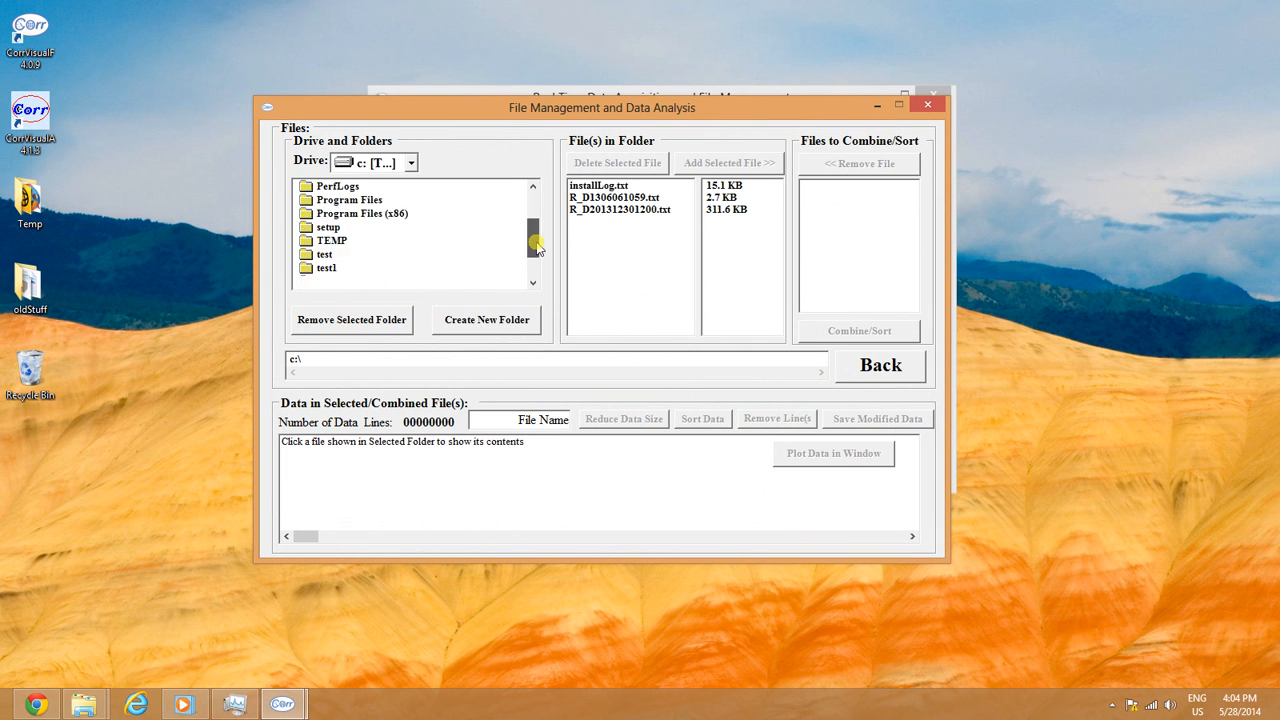
Step: Browse through Users and the user's Documents into the 2014-05-28_Download folder
double_click(357, 257)
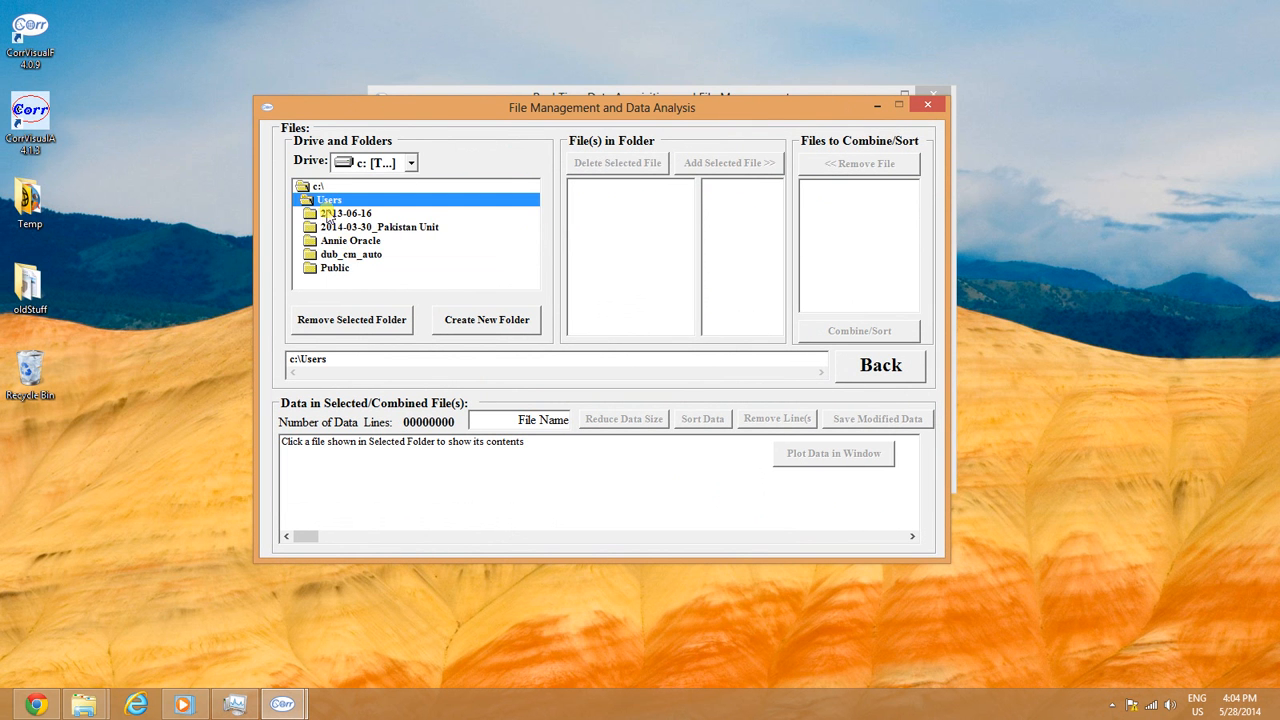
left_click(346, 242)
double_click(346, 242)
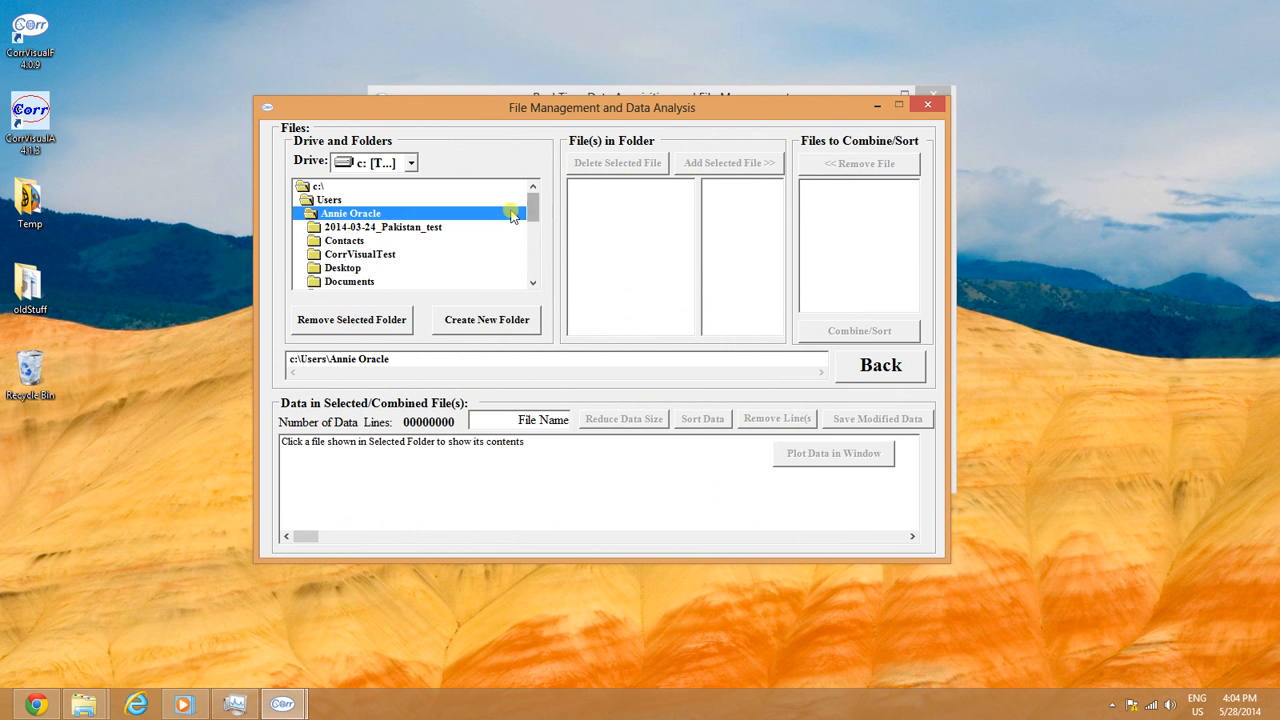
double_click(340, 281)
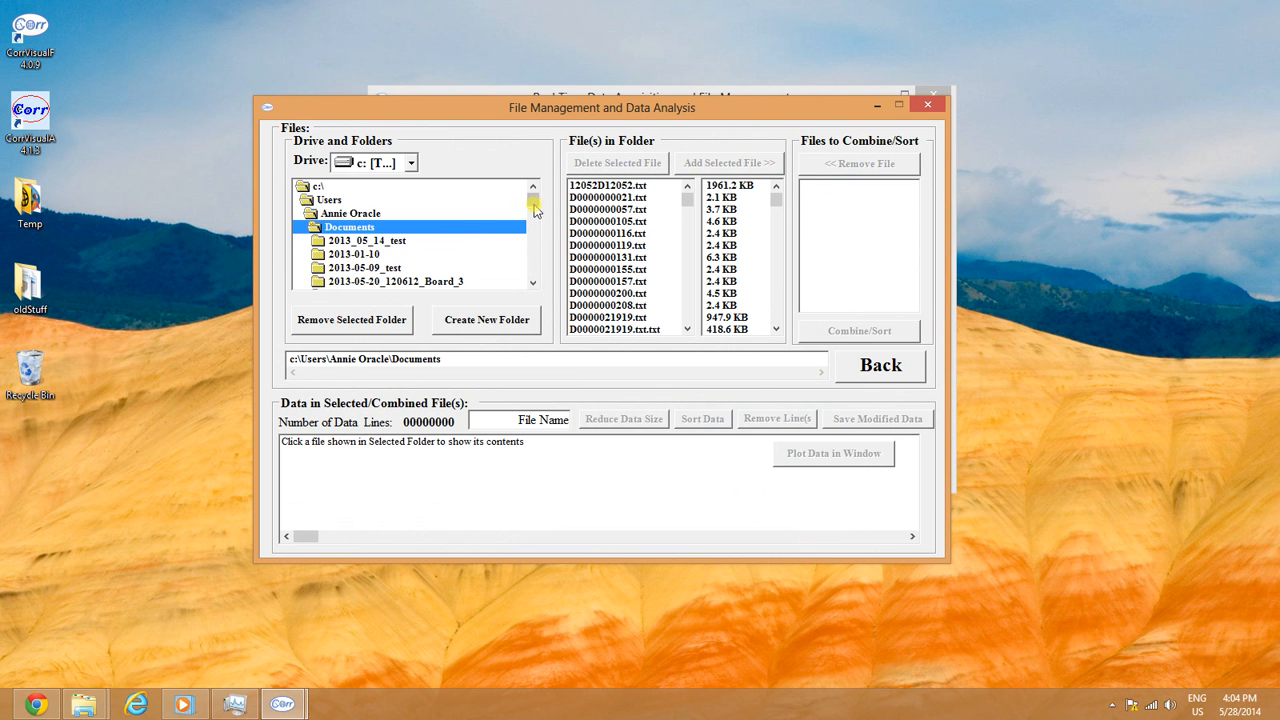
left_click_drag(534, 203, 531, 229)
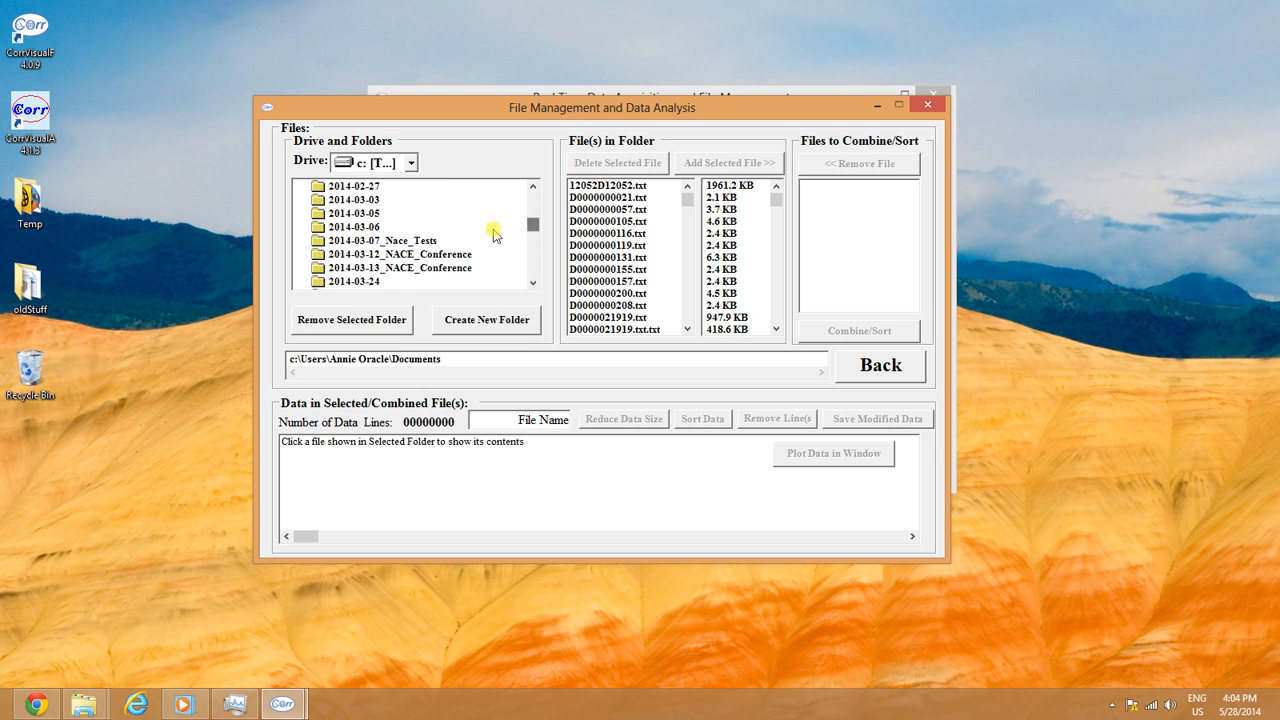
scroll(450, 232, "down", 3)
scroll(448, 234, "down", 3)
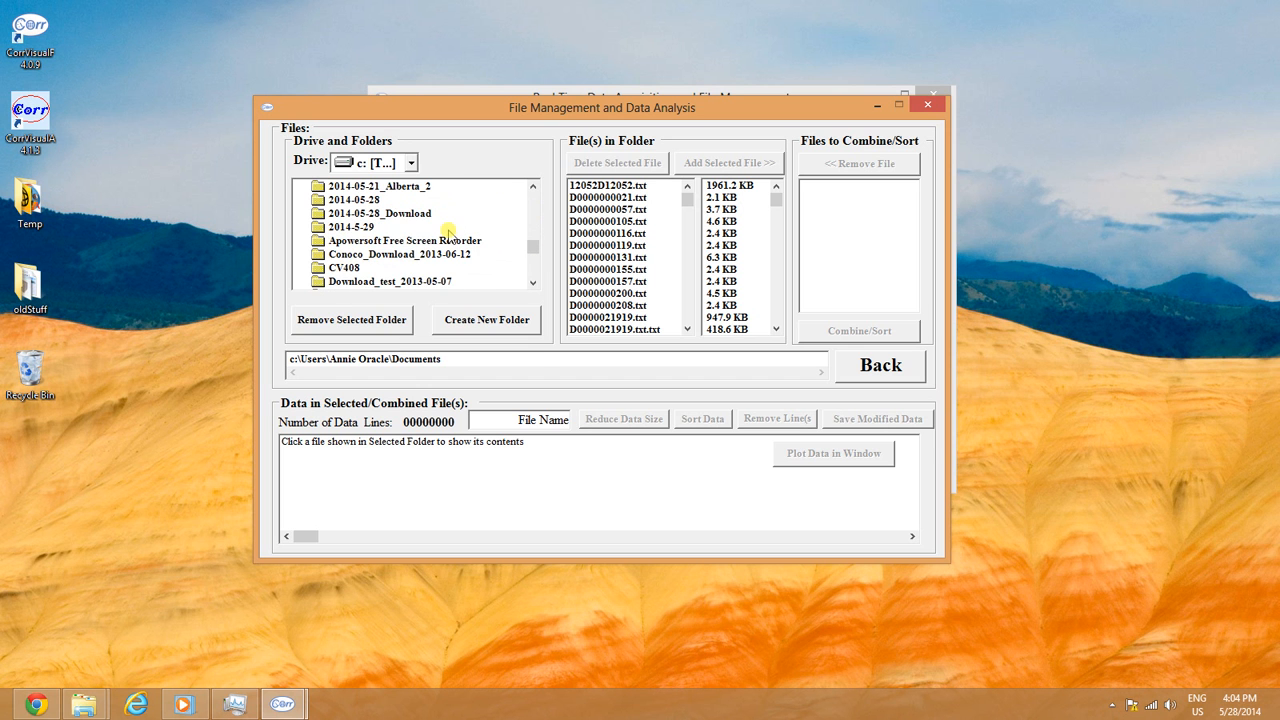
double_click(389, 213)
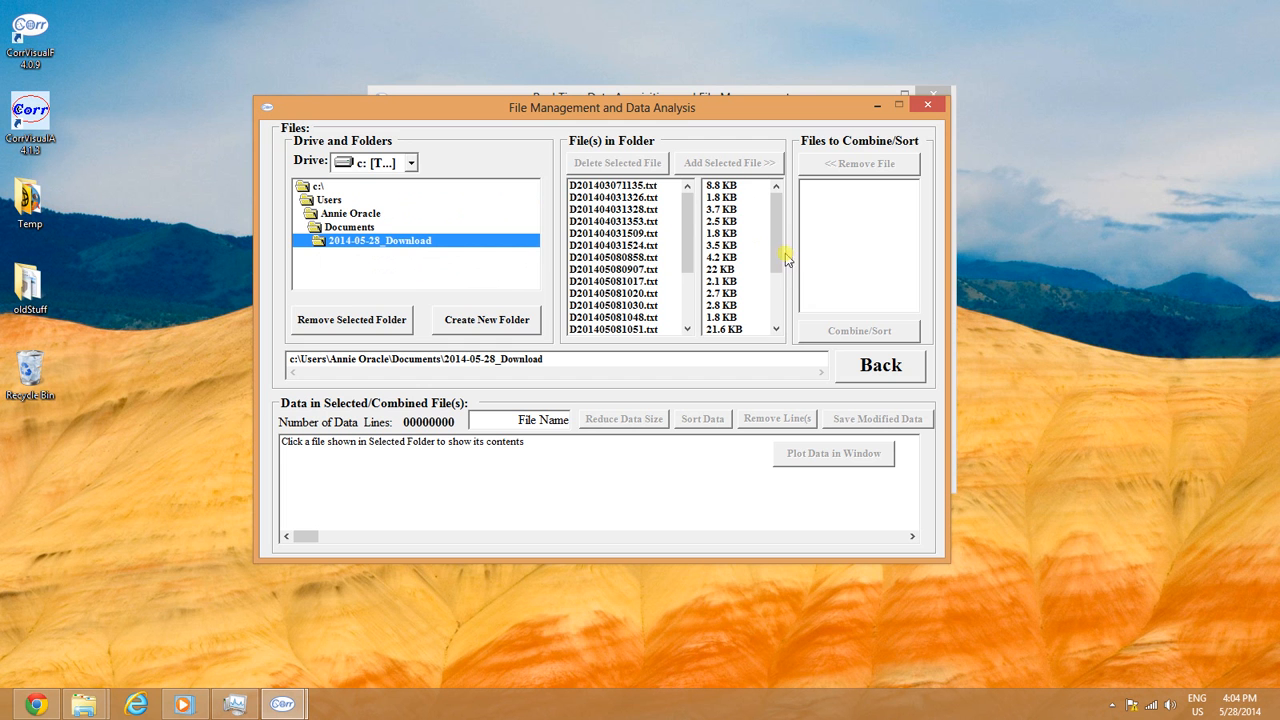
Step: Load D201405281155.txt and scroll through its header and 142 data lines
left_click_drag(787, 258, 783, 300)
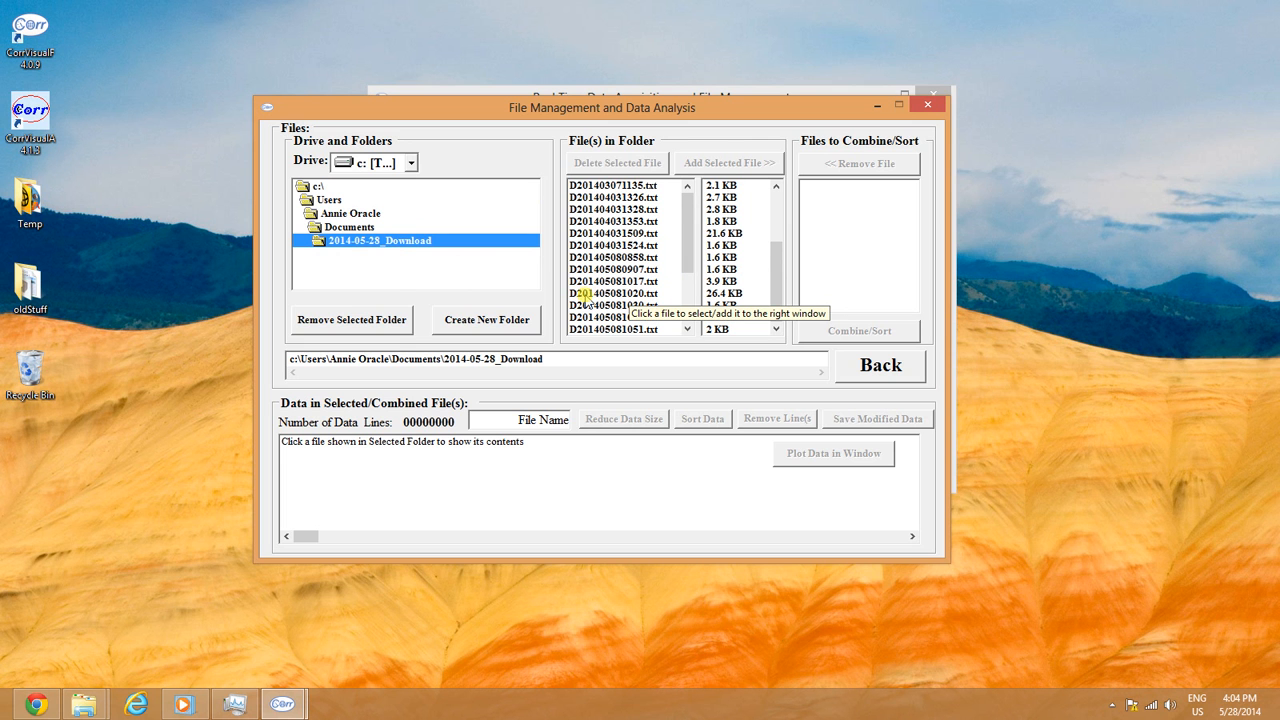
left_click(583, 294)
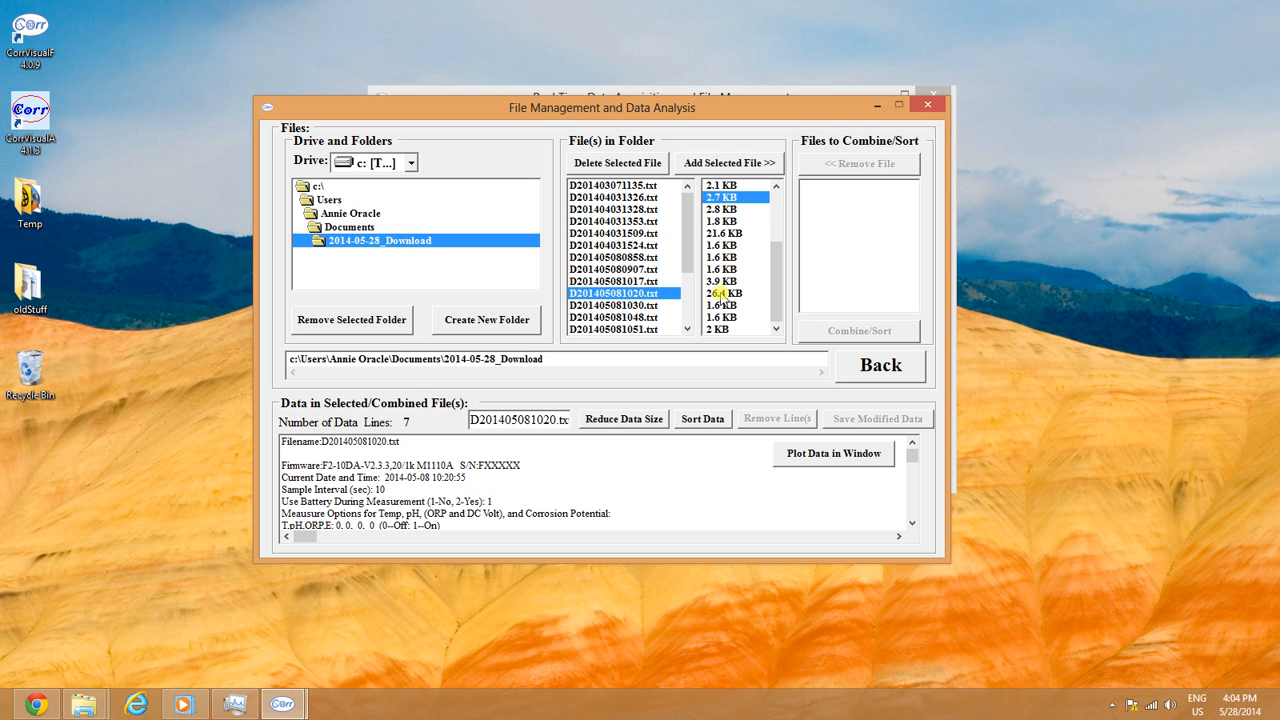
left_click(720, 293)
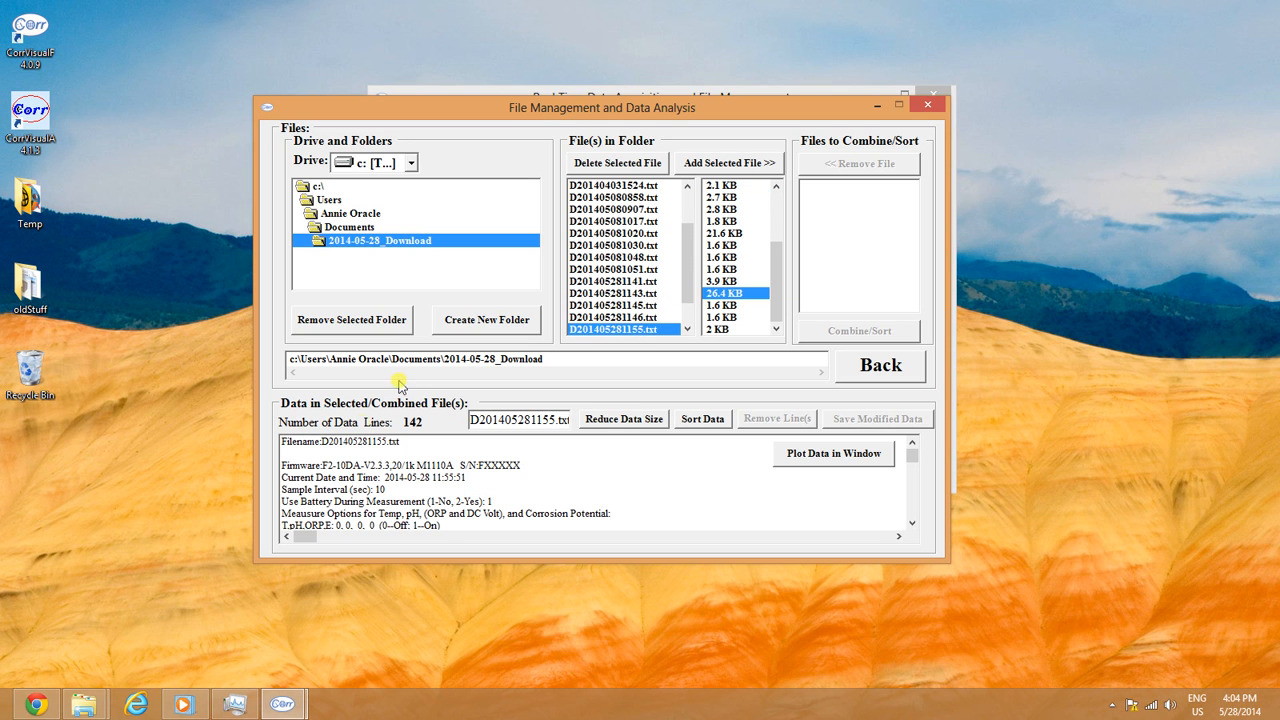
left_click(458, 480)
scroll(458, 480, "down", 12)
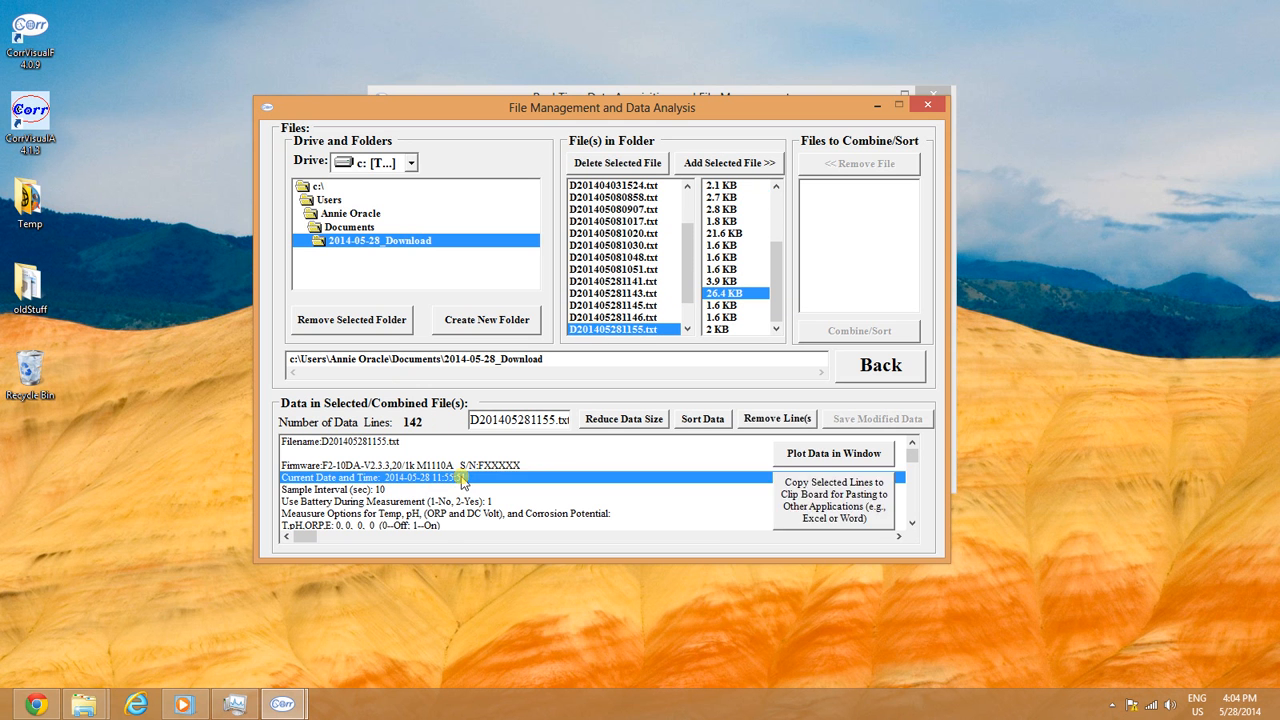
scroll(470, 420, "down", 20)
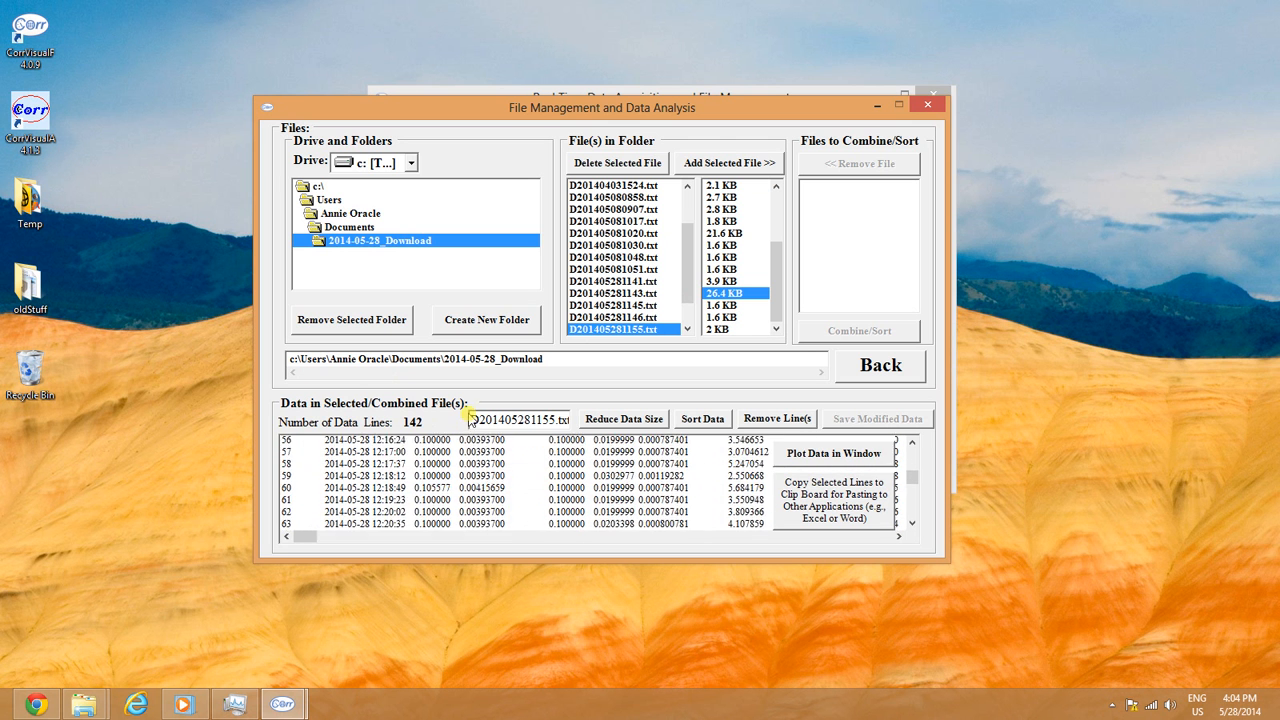
scroll(470, 403, "up", 10)
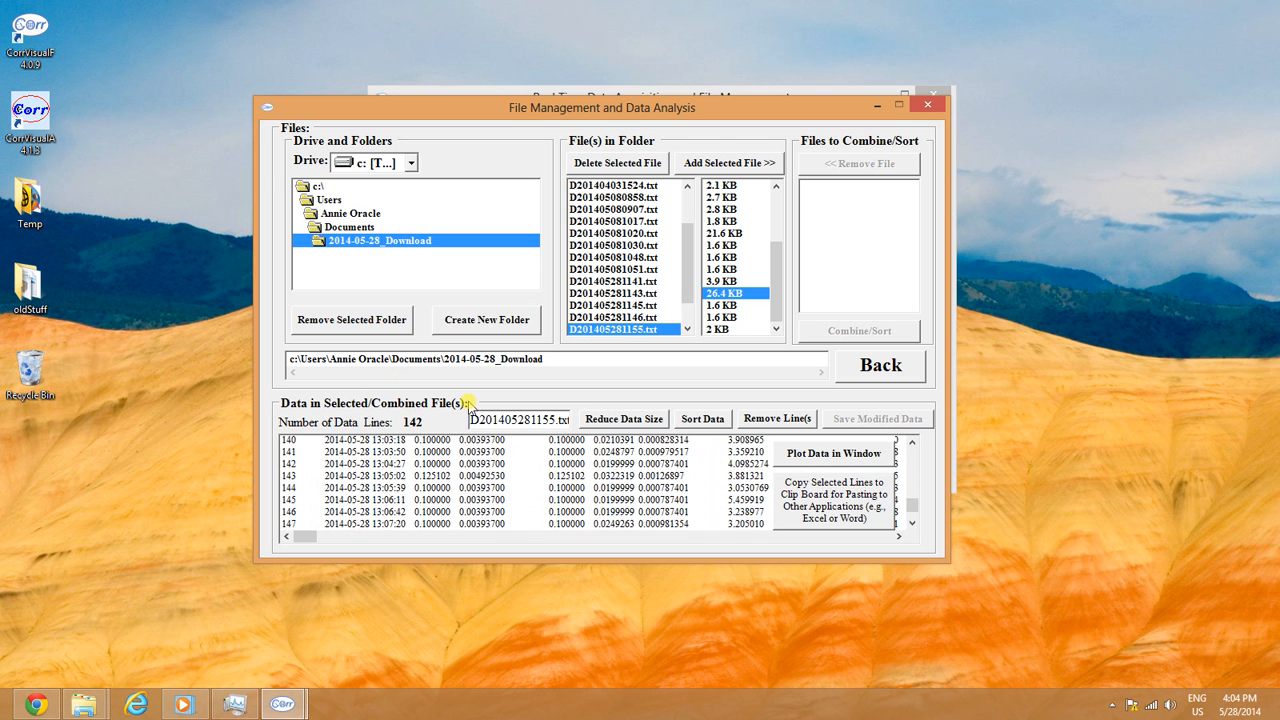
scroll(470, 403, "up", 20)
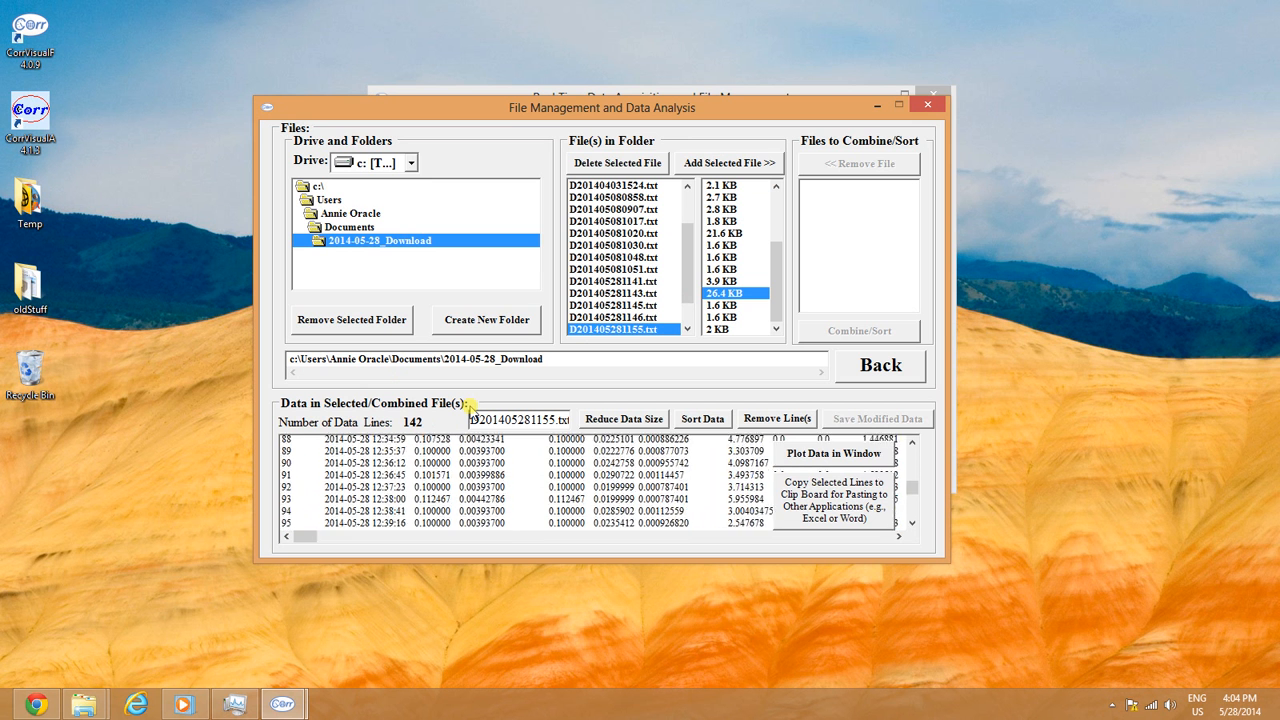
scroll(470, 403, "up", 5)
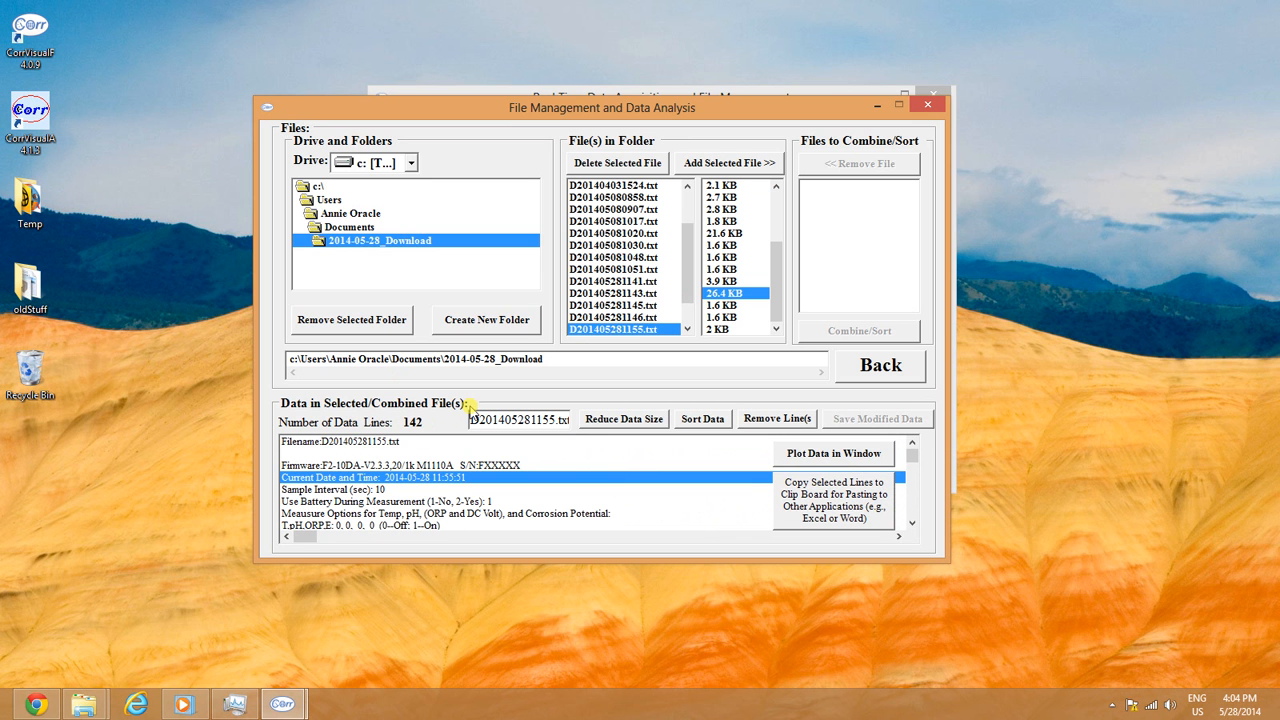
Step: Plot the data full-screen, zoom the top chart to 11:54–12:39, and show E#1–E#5 currents
left_click(805, 456)
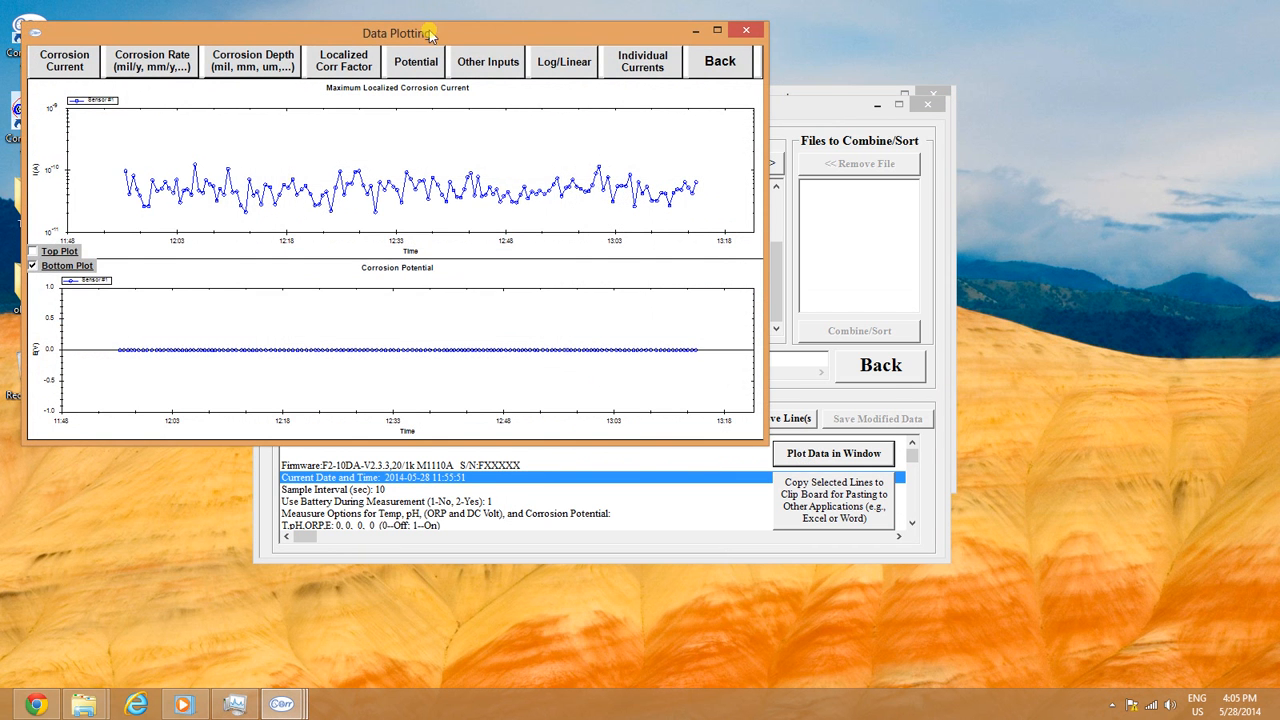
left_click_drag(430, 33, 568, 106)
left_click(852, 104)
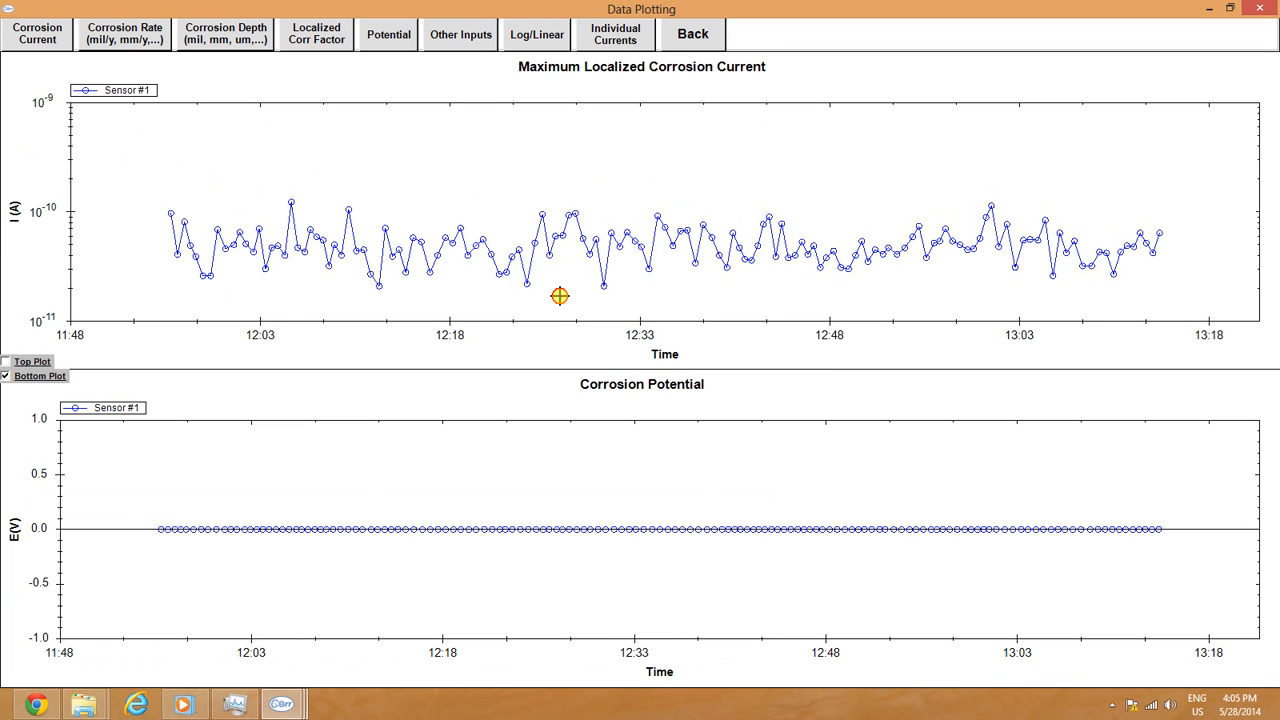
left_click_drag(559, 296, 754, 306)
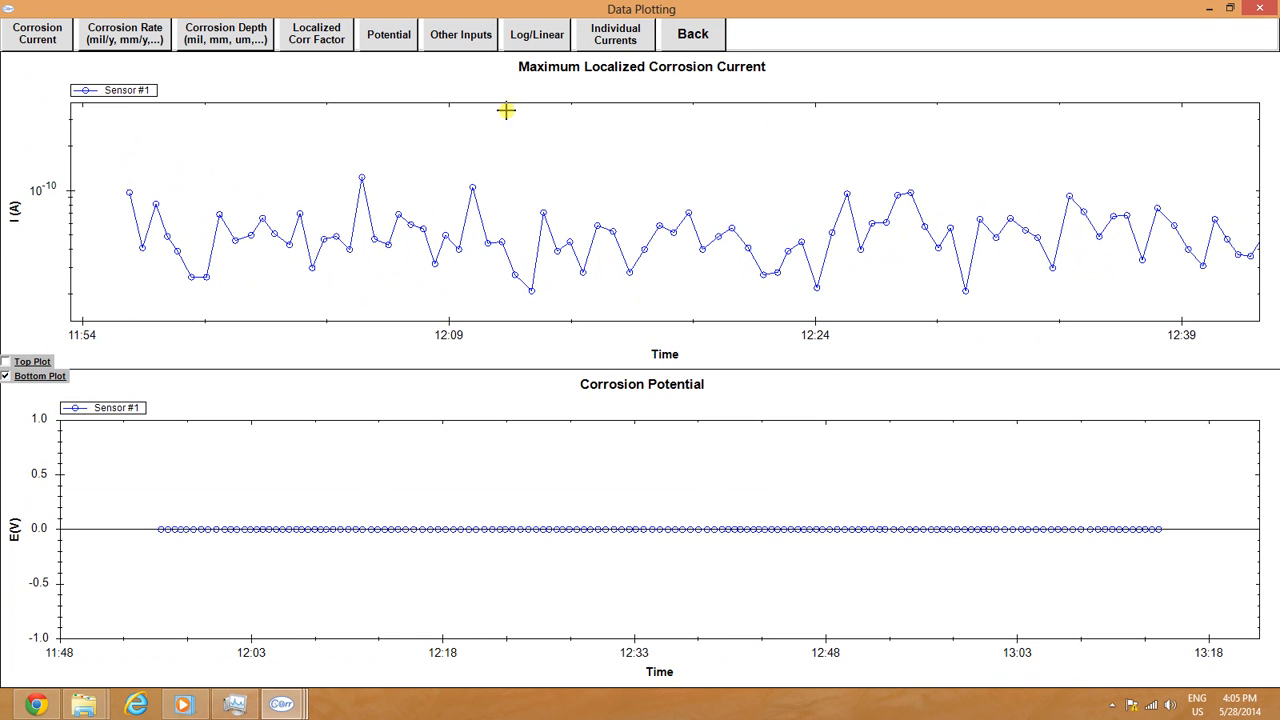
left_click(630, 38)
left_click_drag(622, 73, 623, 121)
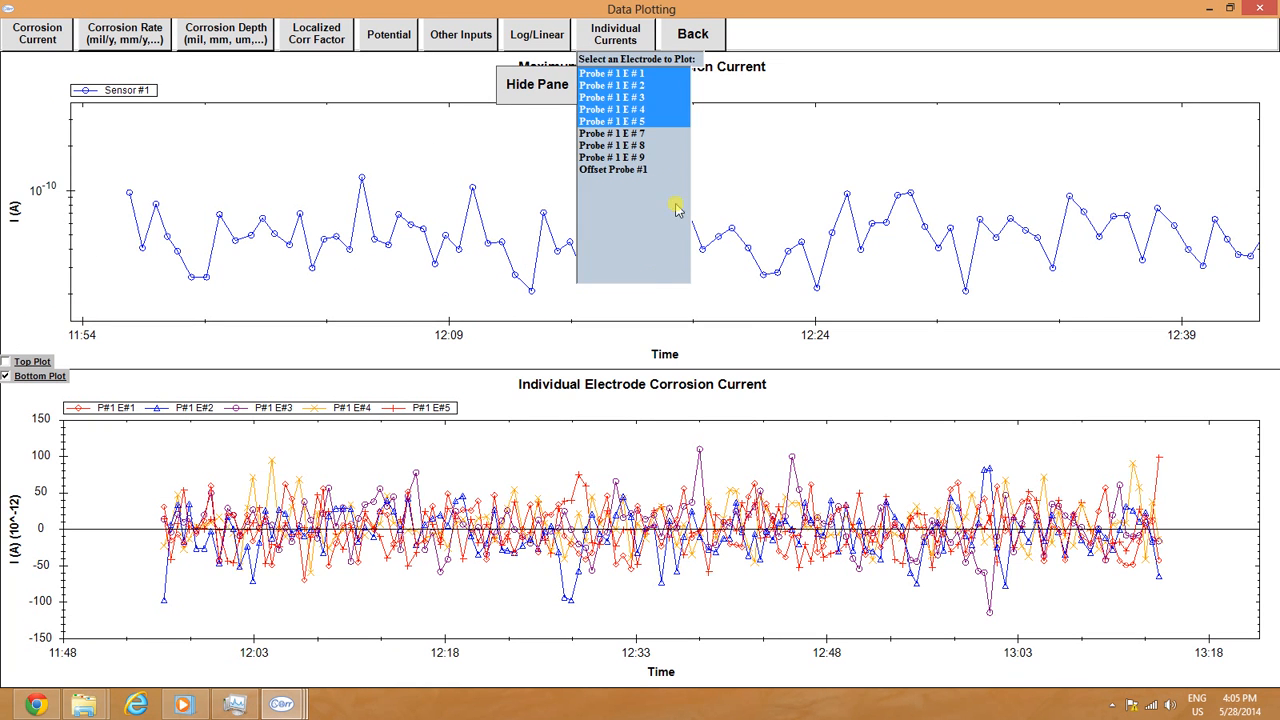
Step: Switch the top plot to maximum localized corrosion rate in µm/y
left_click(520, 82)
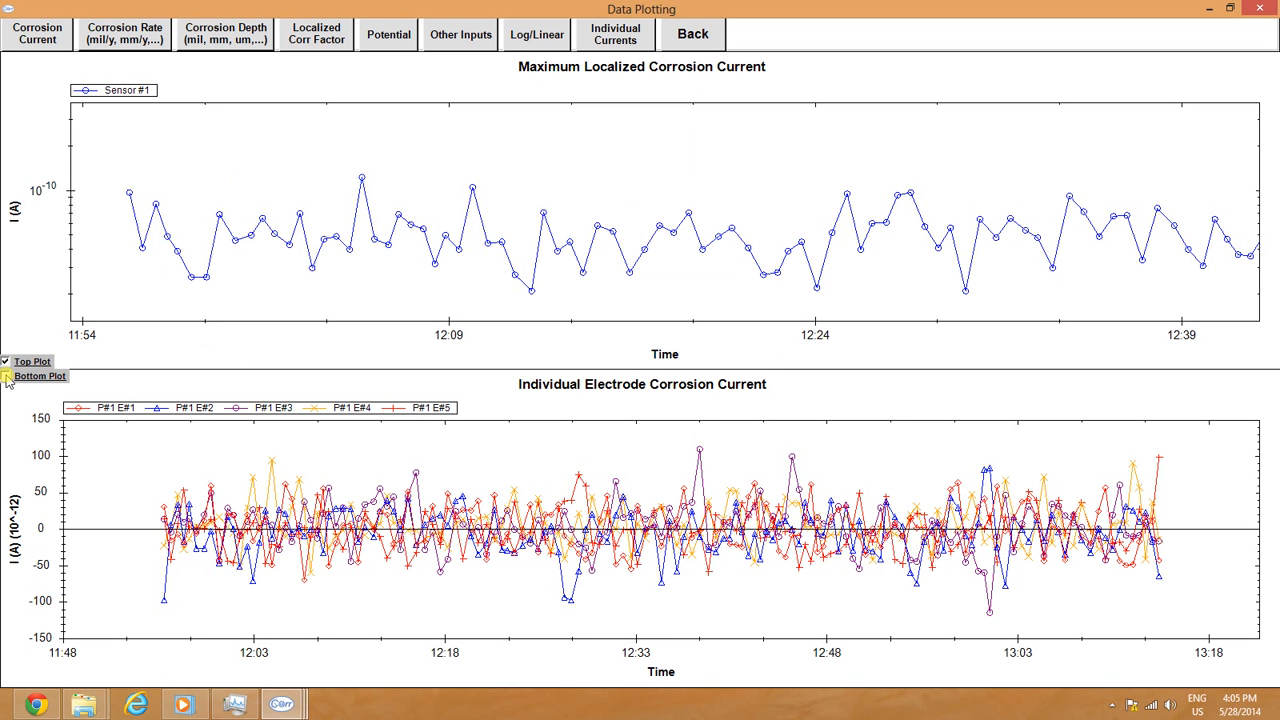
left_click(6, 375)
left_click(162, 38)
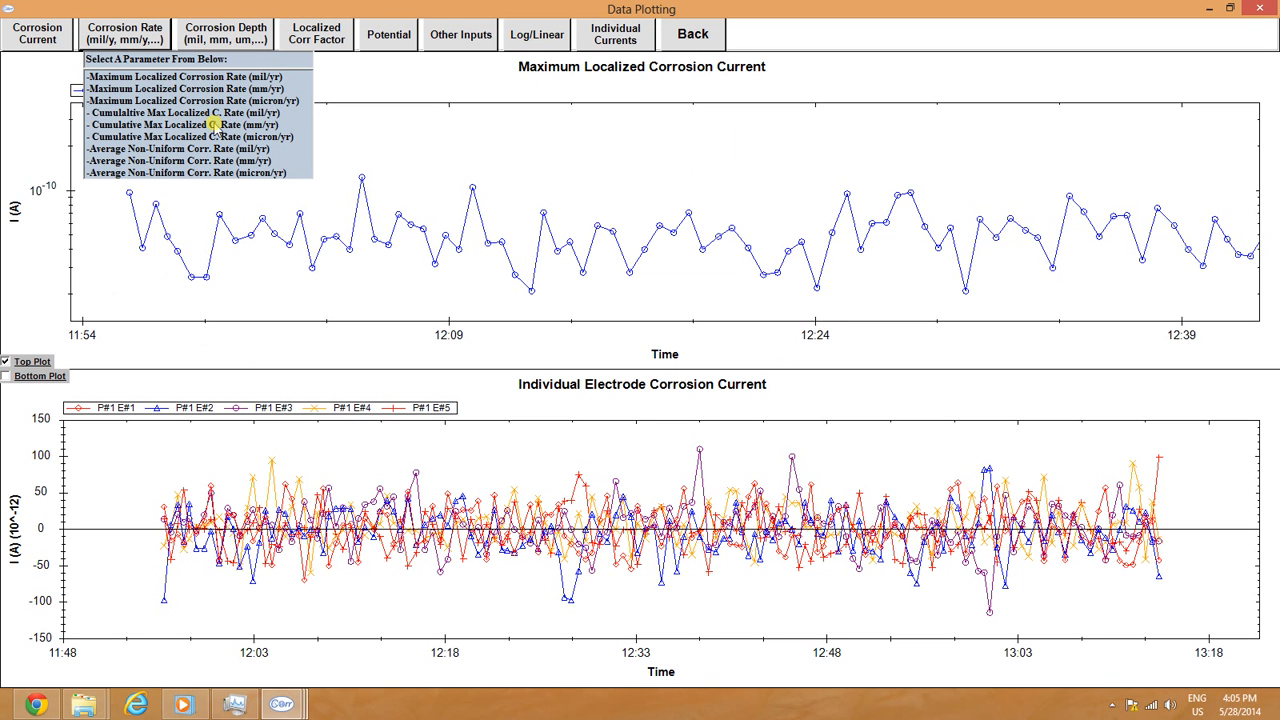
left_click(201, 101)
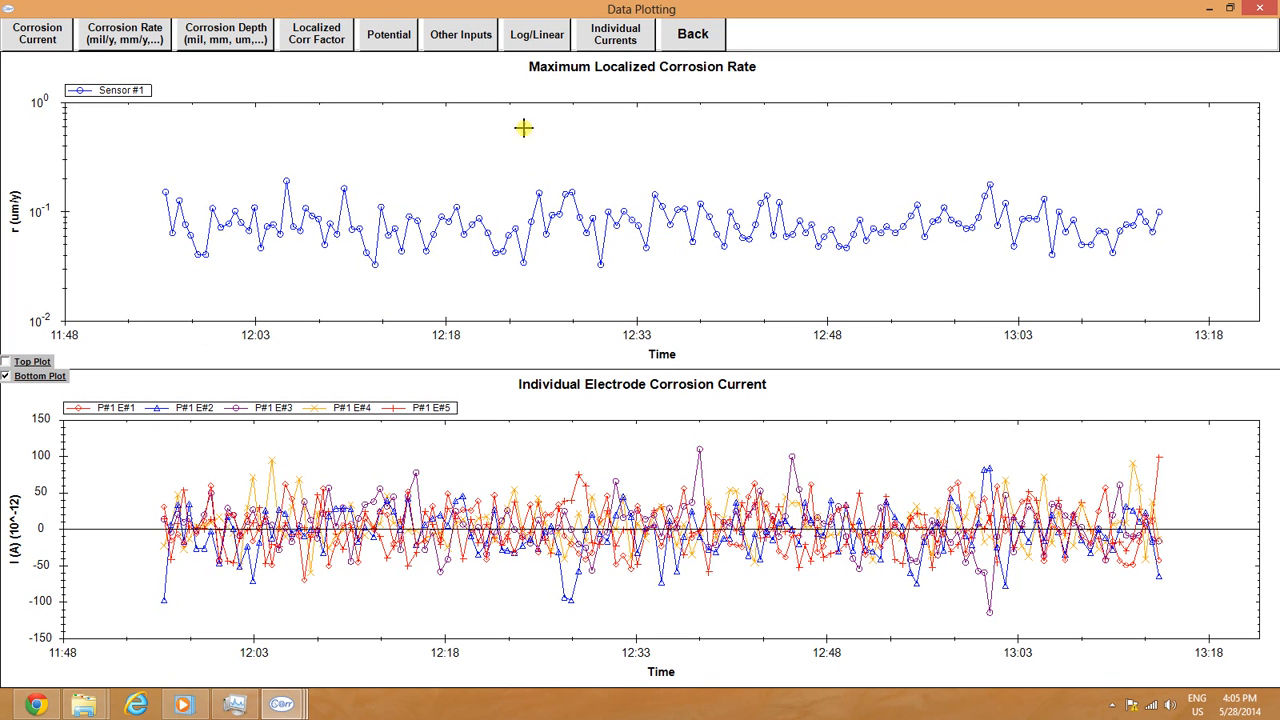
Step: Extend the individual currents plot to electrodes E#1–E#9, then close the plots
left_click(624, 42)
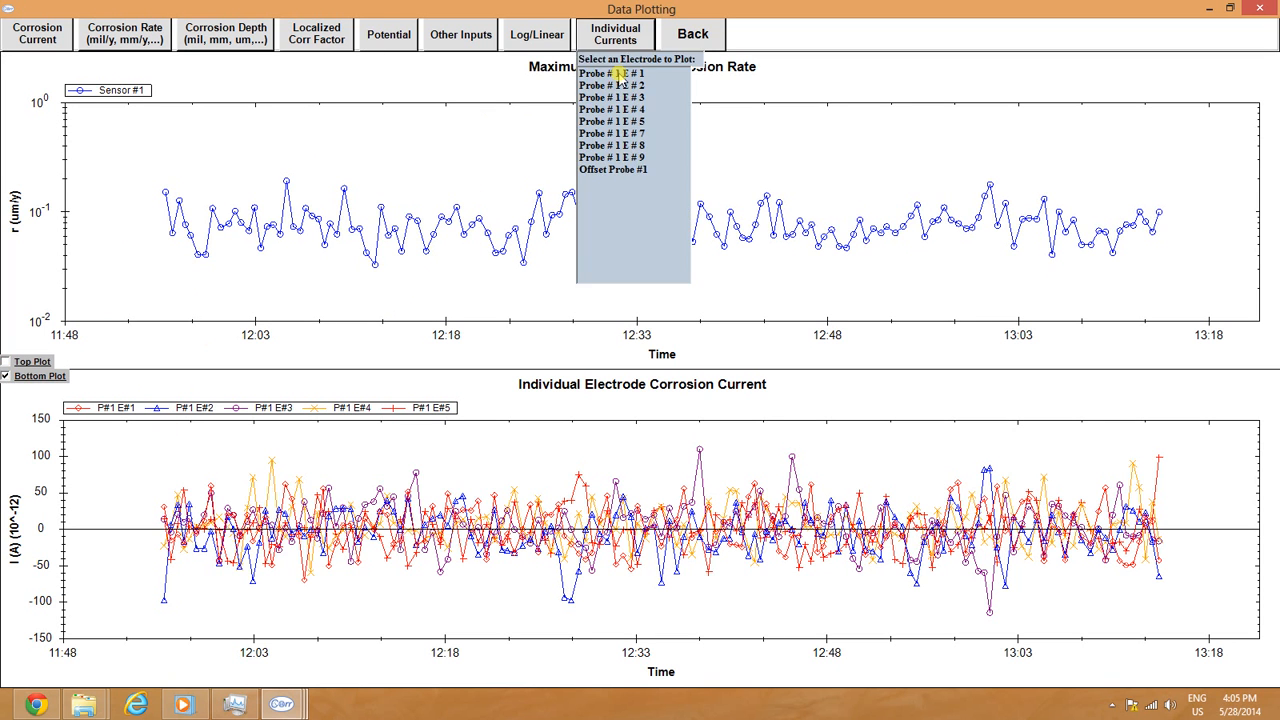
left_click_drag(620, 76, 633, 121)
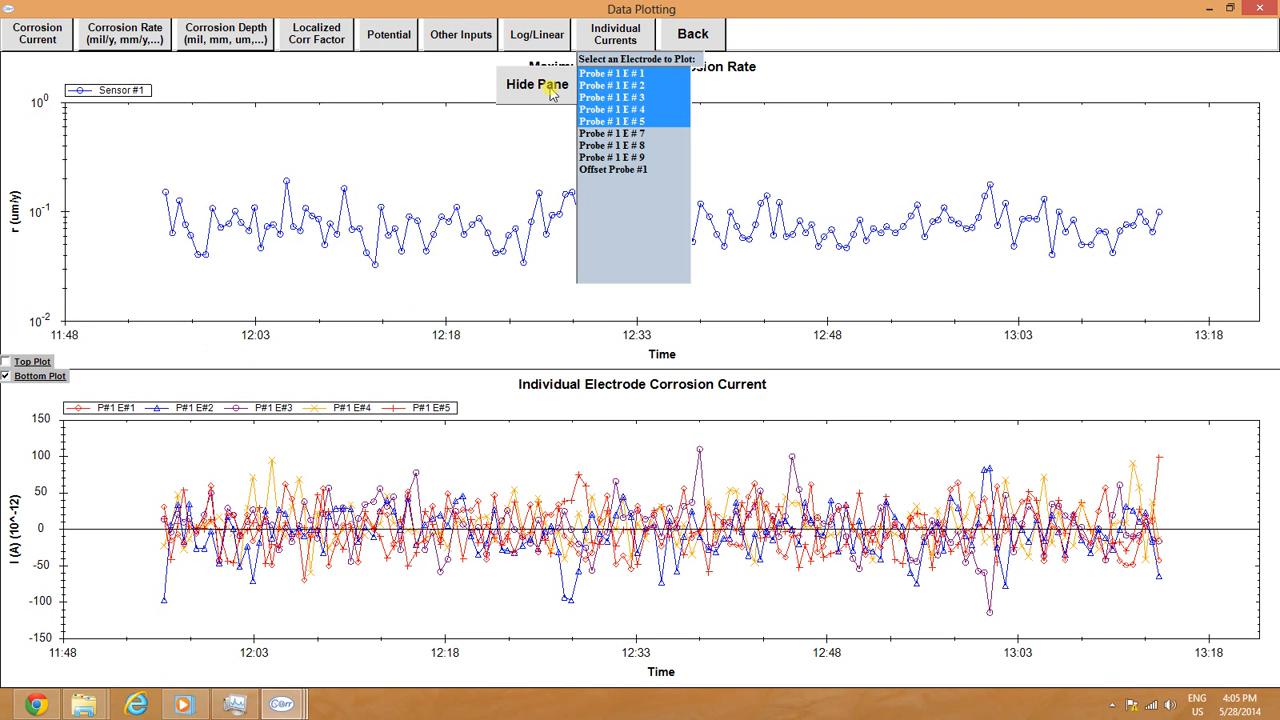
left_click(609, 76)
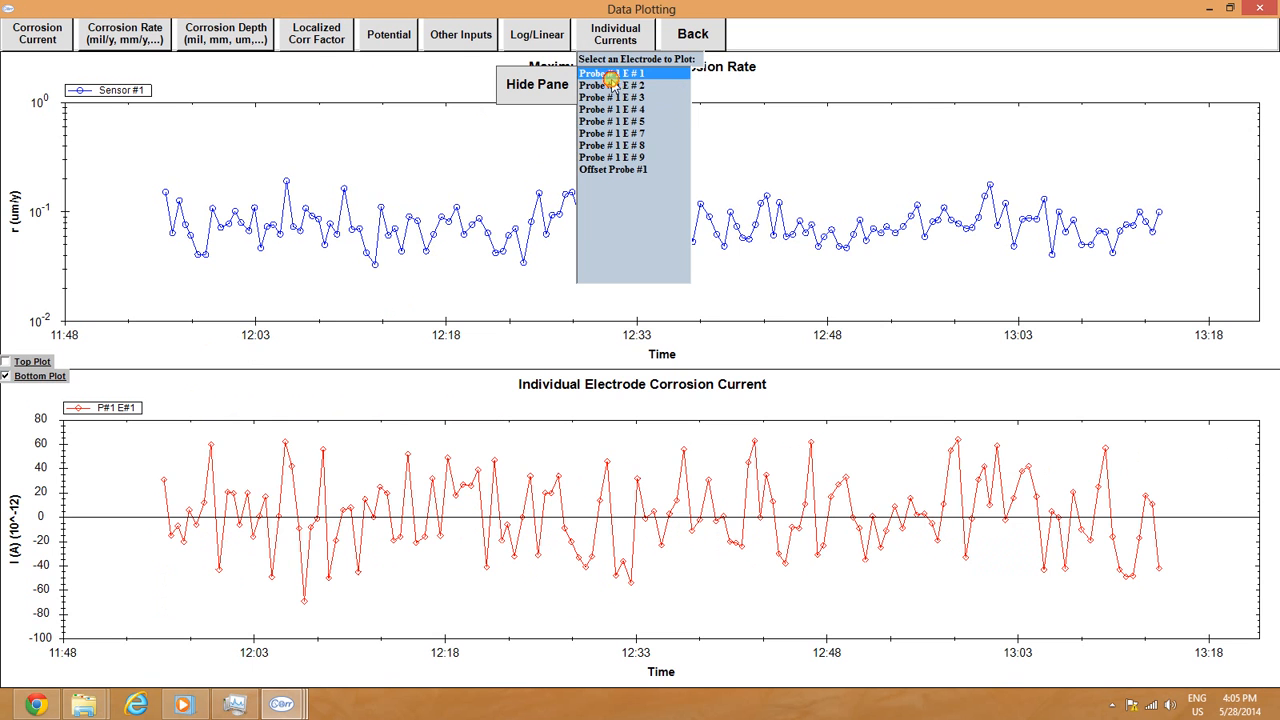
left_click_drag(610, 78, 614, 157)
left_click(543, 90)
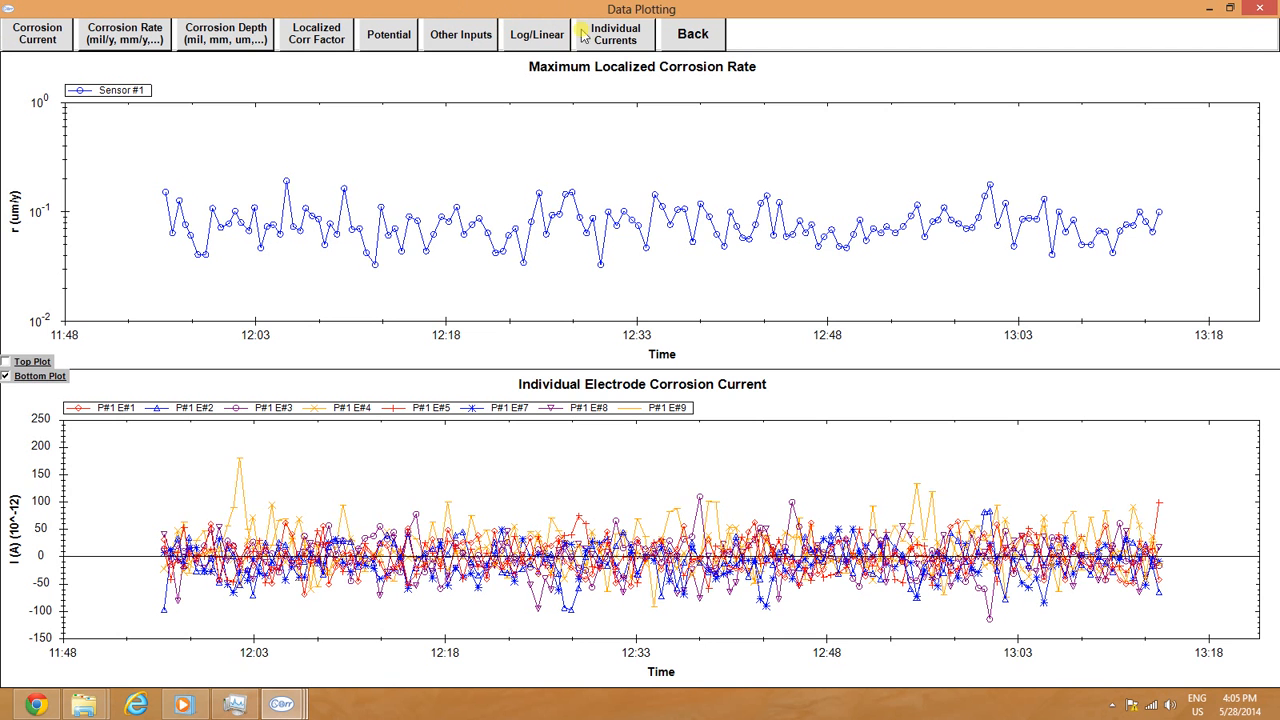
left_click(703, 37)
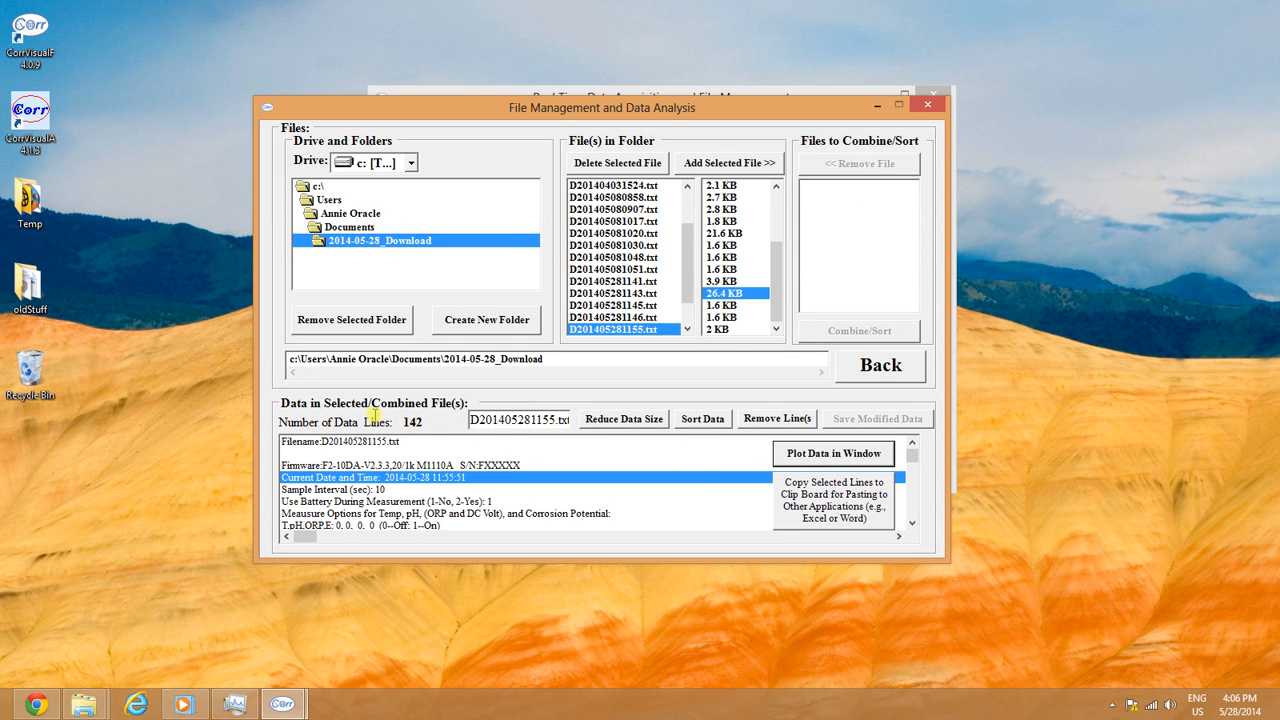
Step: Reduce D201405281155.txt from 142 to 71 data lines with factor 1, then plot and close it
left_click(642, 425)
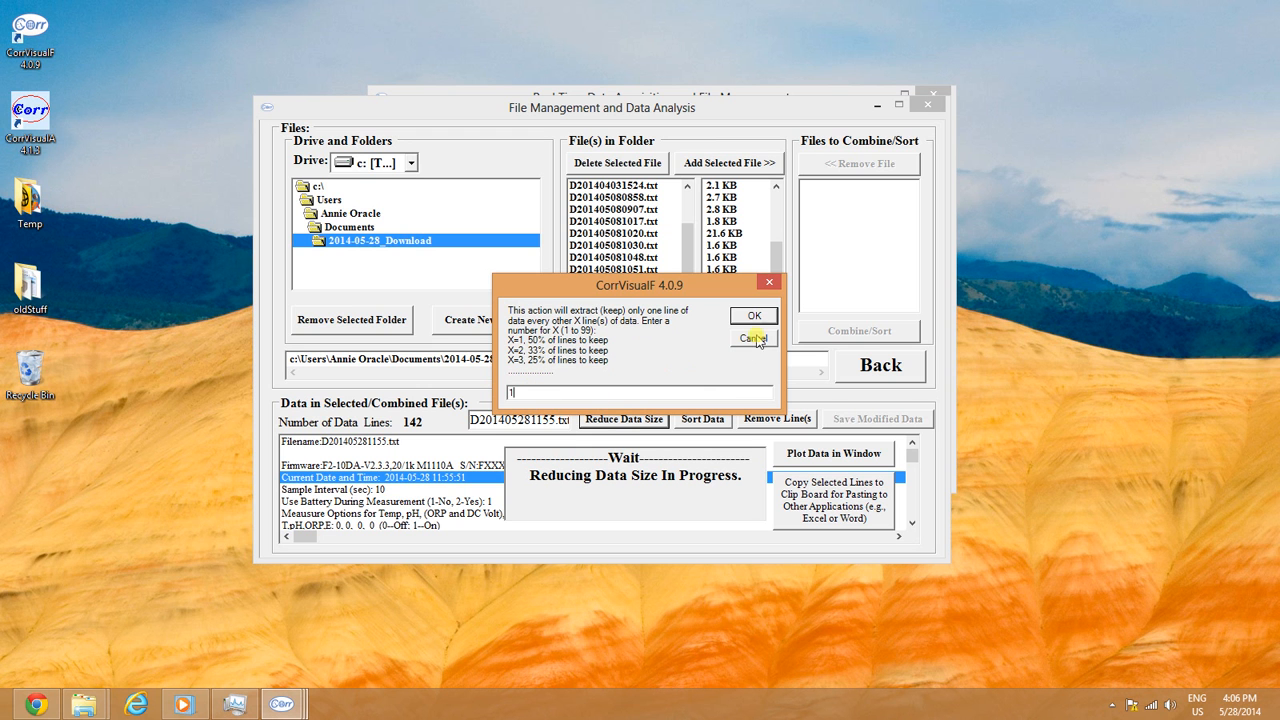
type("1")
left_click(753, 318)
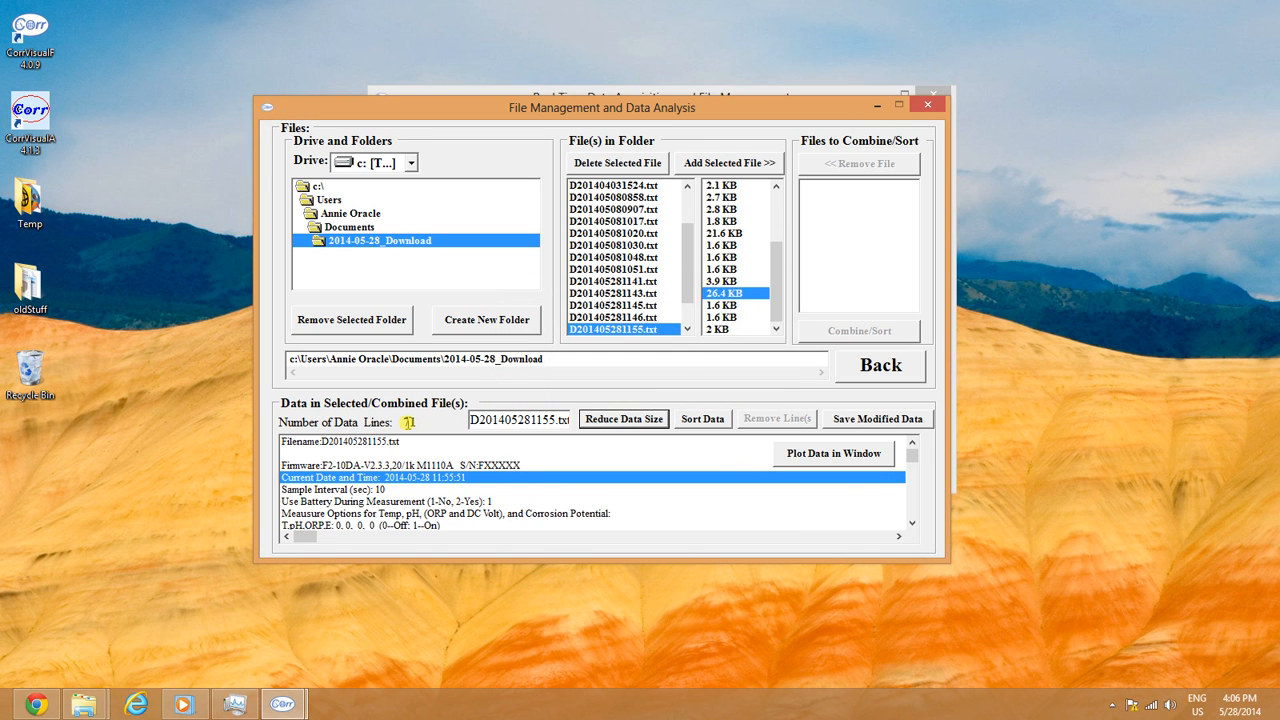
left_click(840, 456)
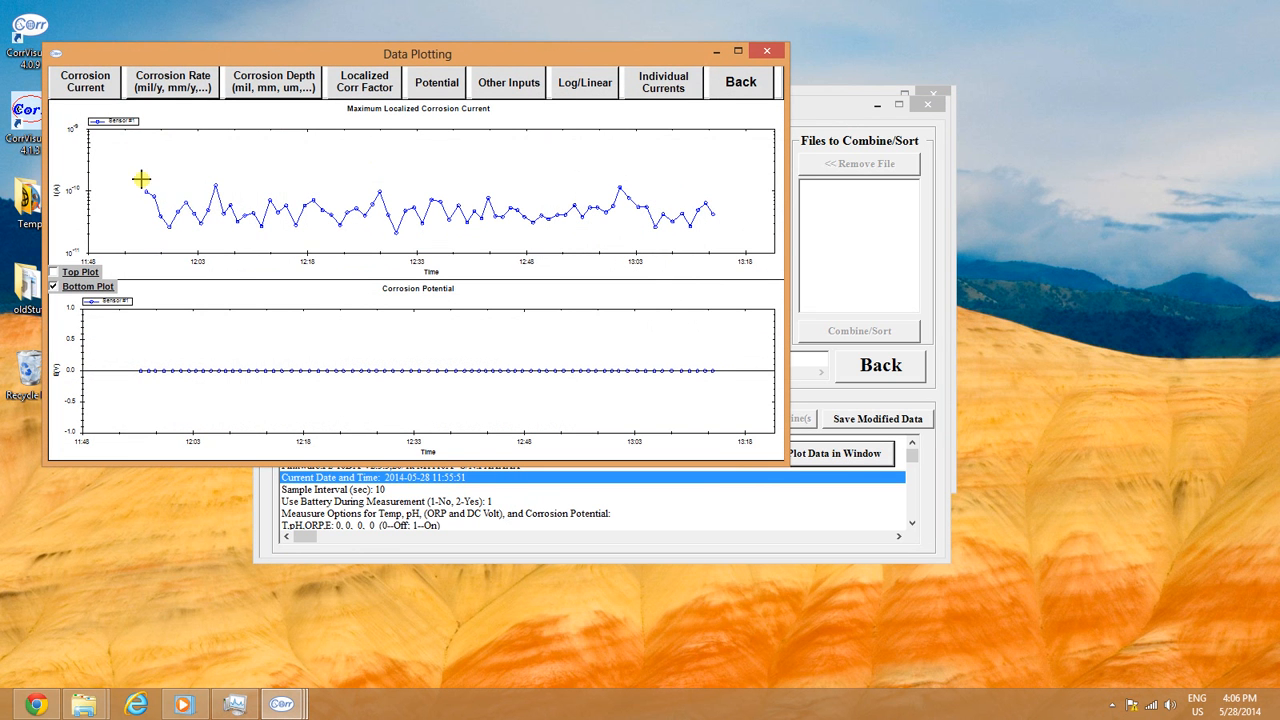
left_click(740, 88)
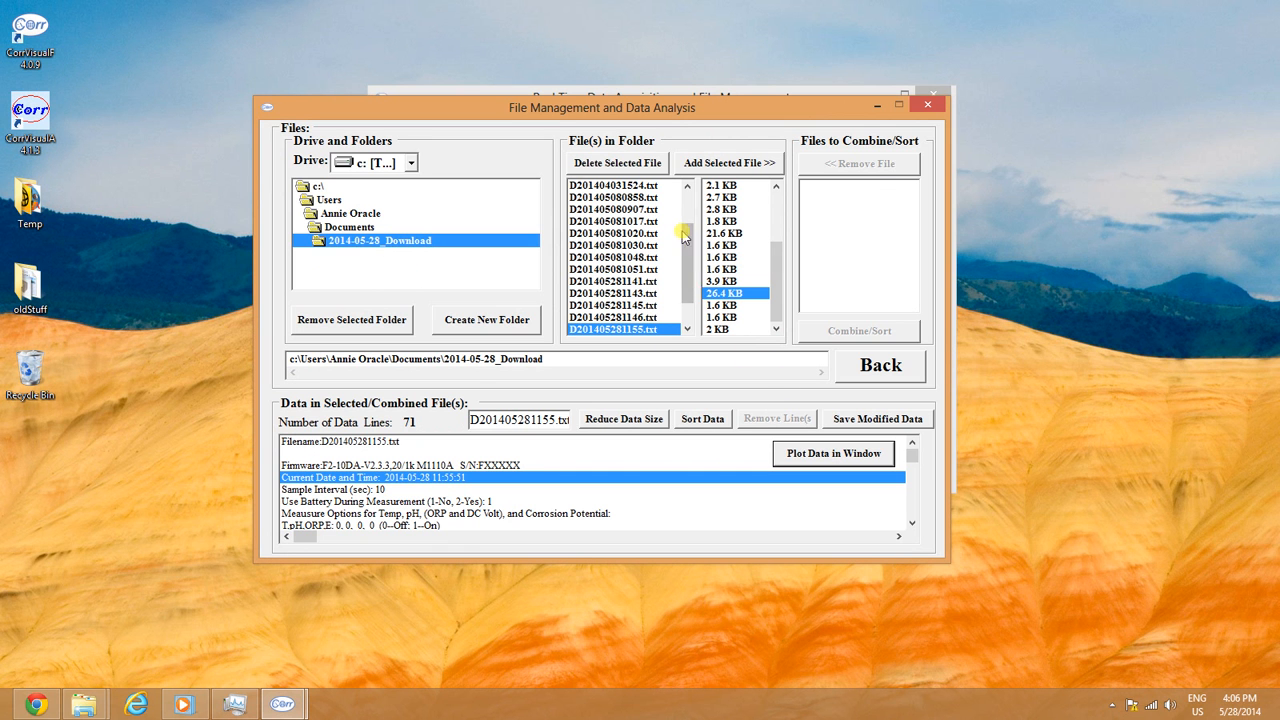
Step: Combine D201405281155.txt and D201405081051.txt into 258 data lines and plot them
left_click(723, 164)
left_click(735, 233)
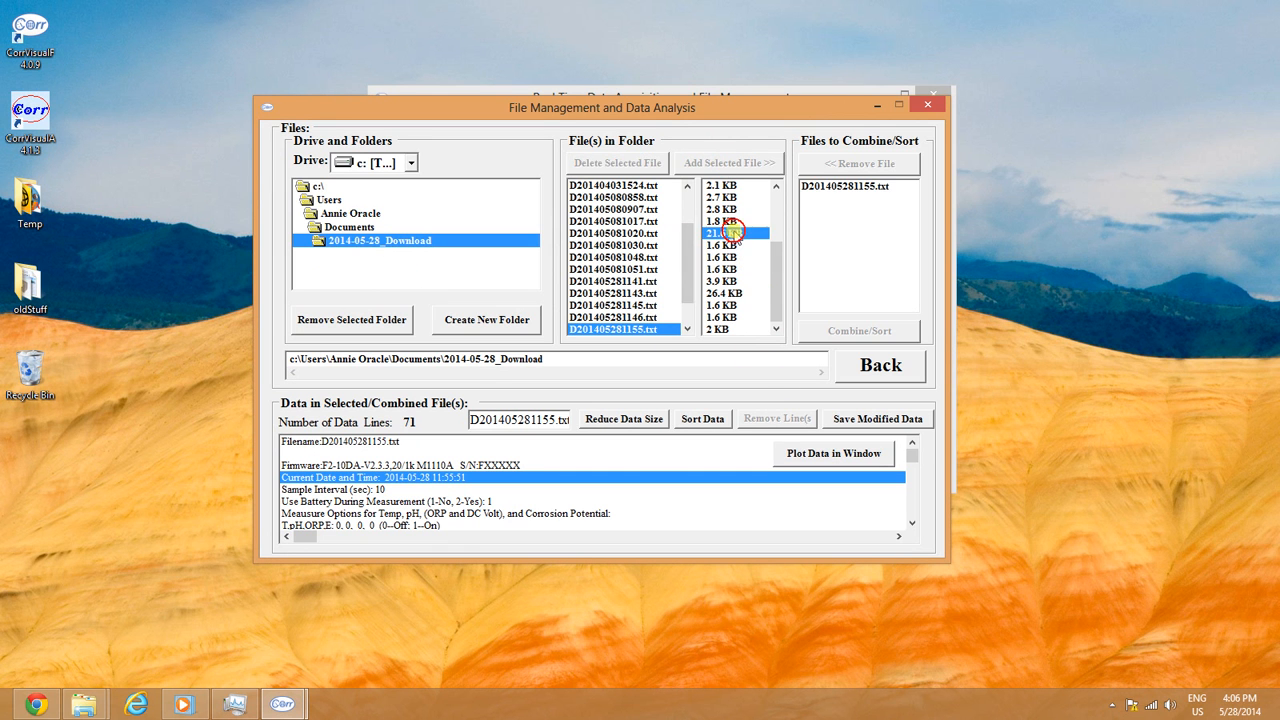
left_click(676, 406)
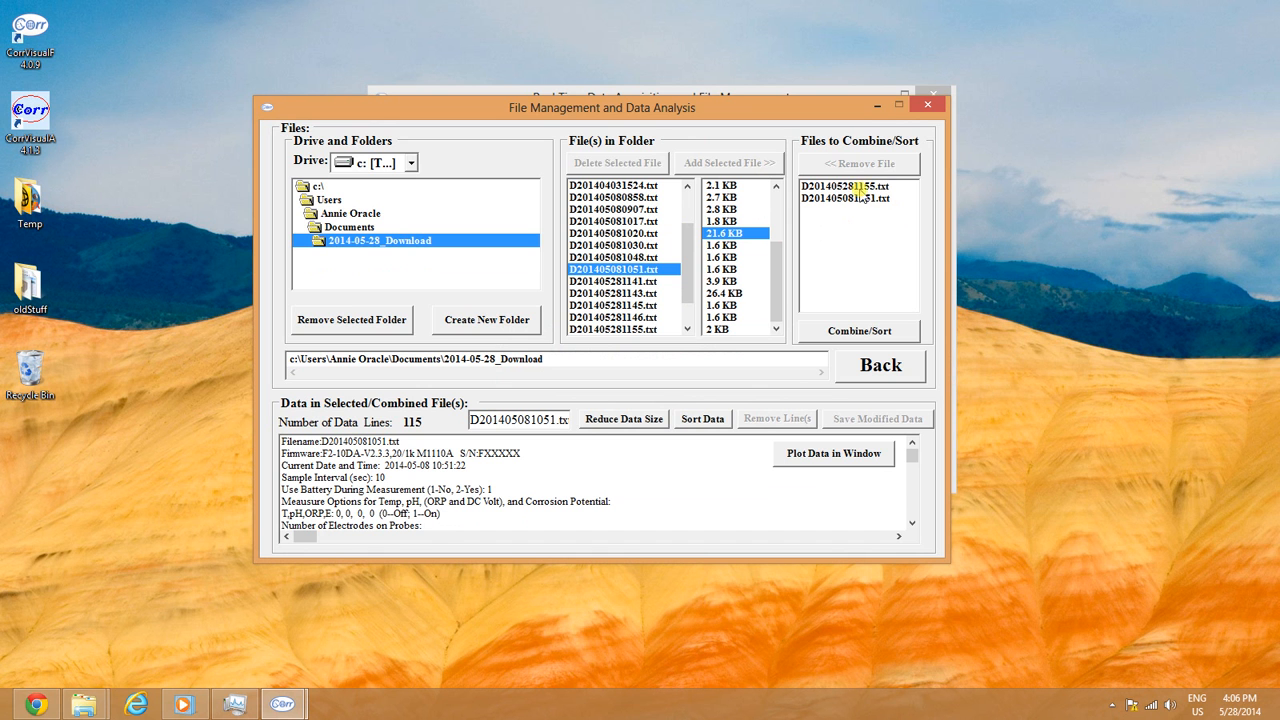
left_click(850, 331)
left_click(711, 413)
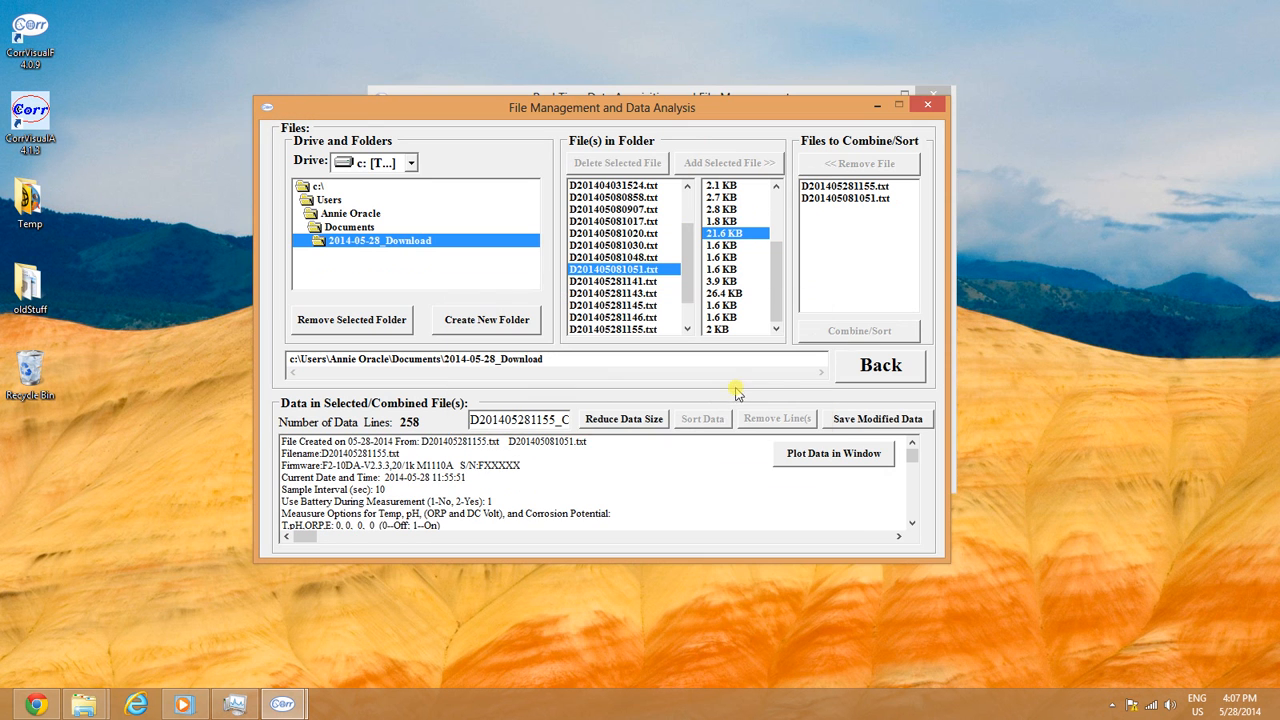
left_click(810, 458)
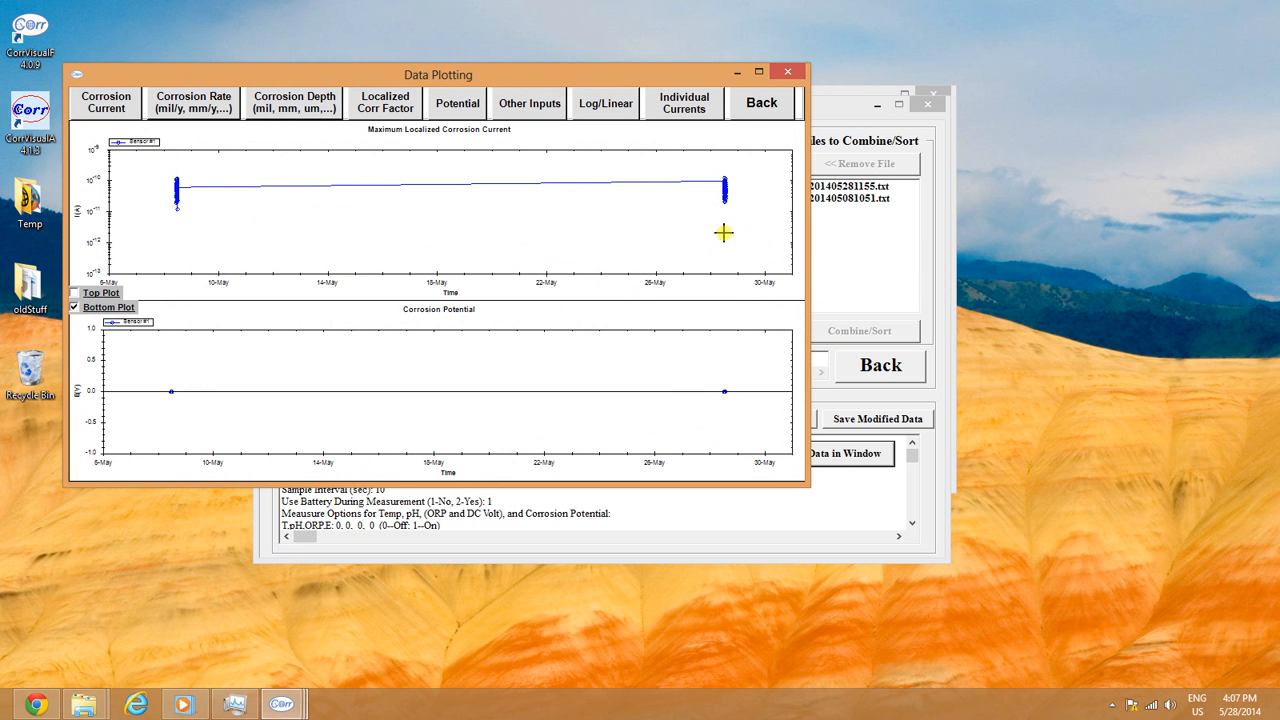
Step: Maximize the combined plot and turn on Show Point Values
left_click(758, 72)
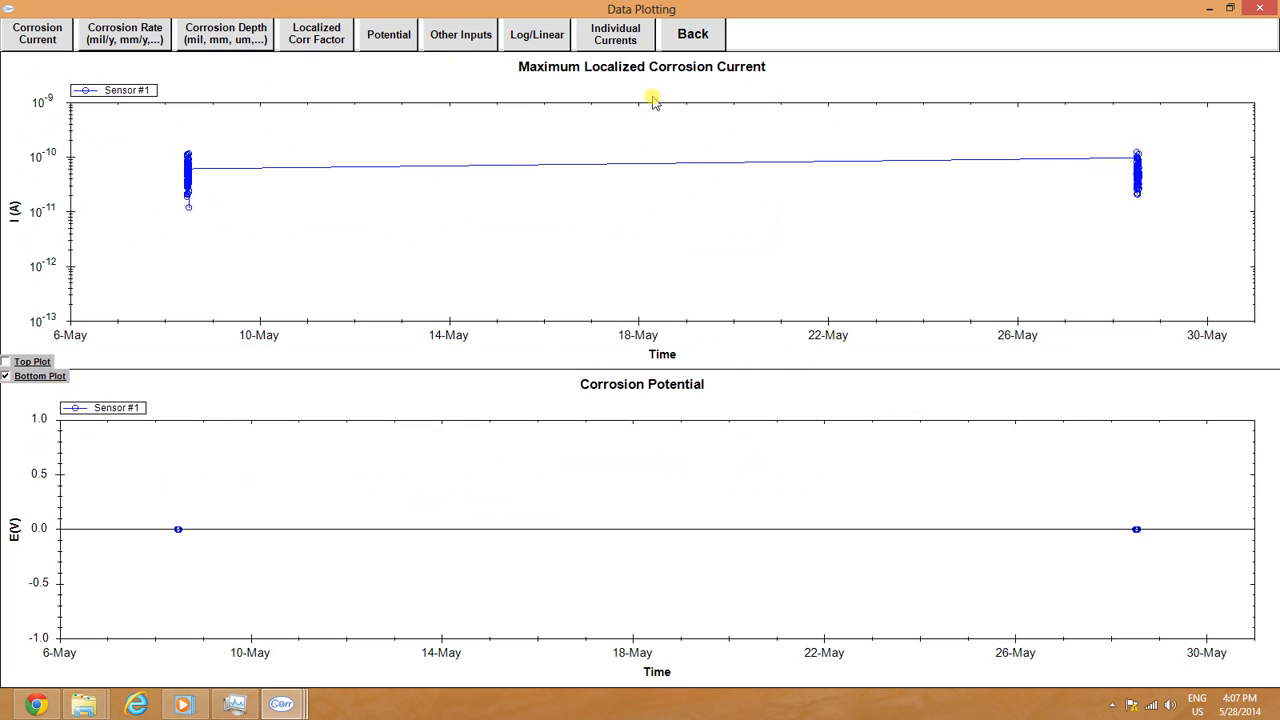
right_click(1060, 258)
left_click(1106, 340)
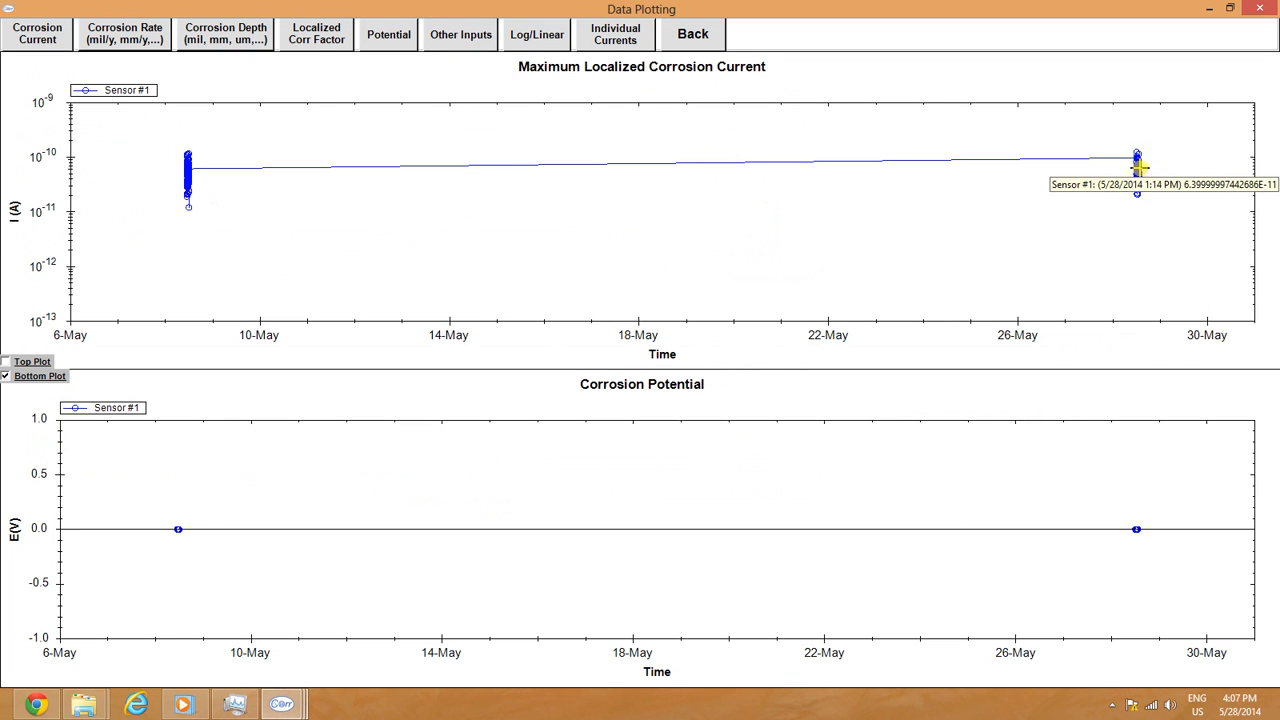
Step: Zoom the top plot onto the early-May 10:35–12:05 burst, then close the plot
mouse_move(186, 158)
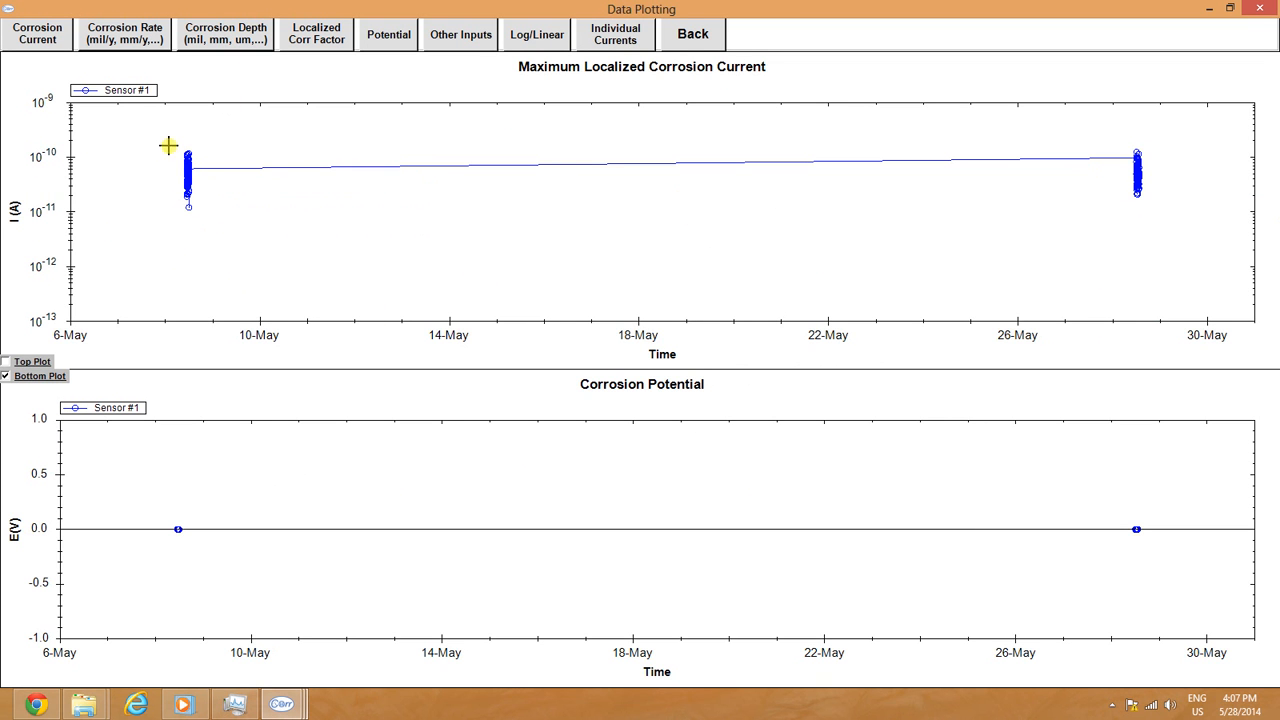
left_click(190, 213)
left_click_drag(190, 213, 211, 234)
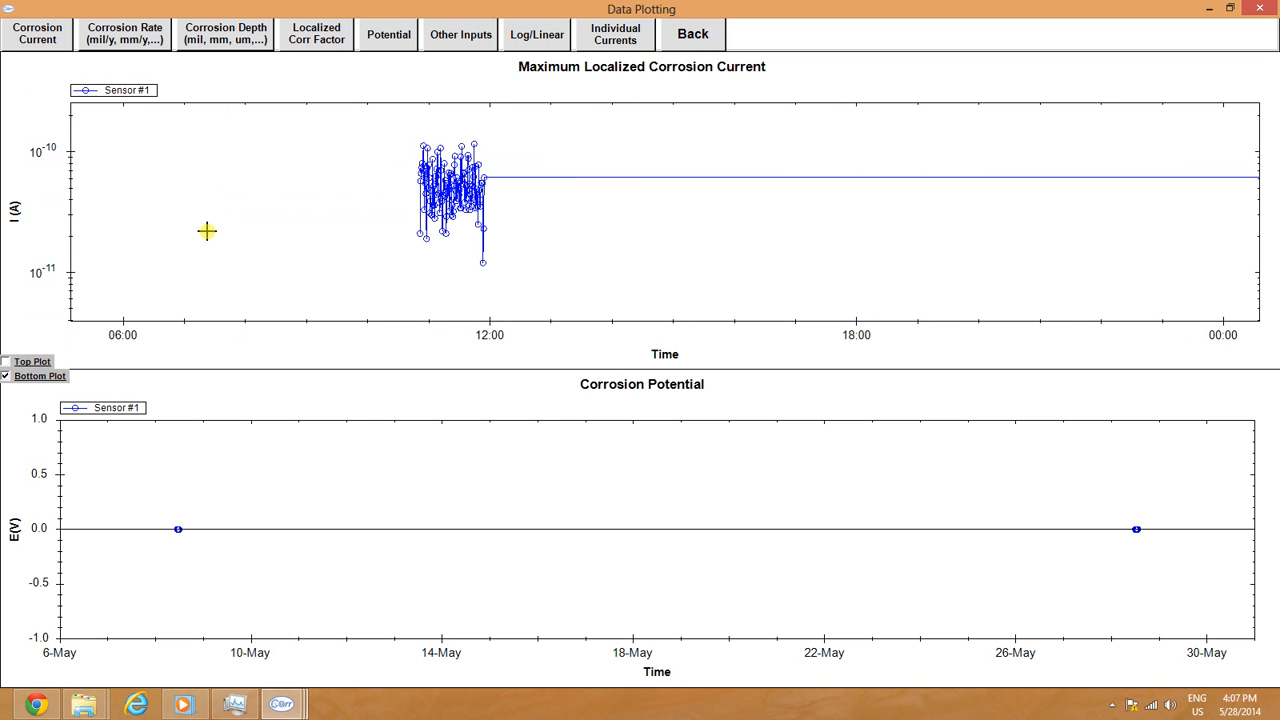
scroll(468, 227, "up", 5)
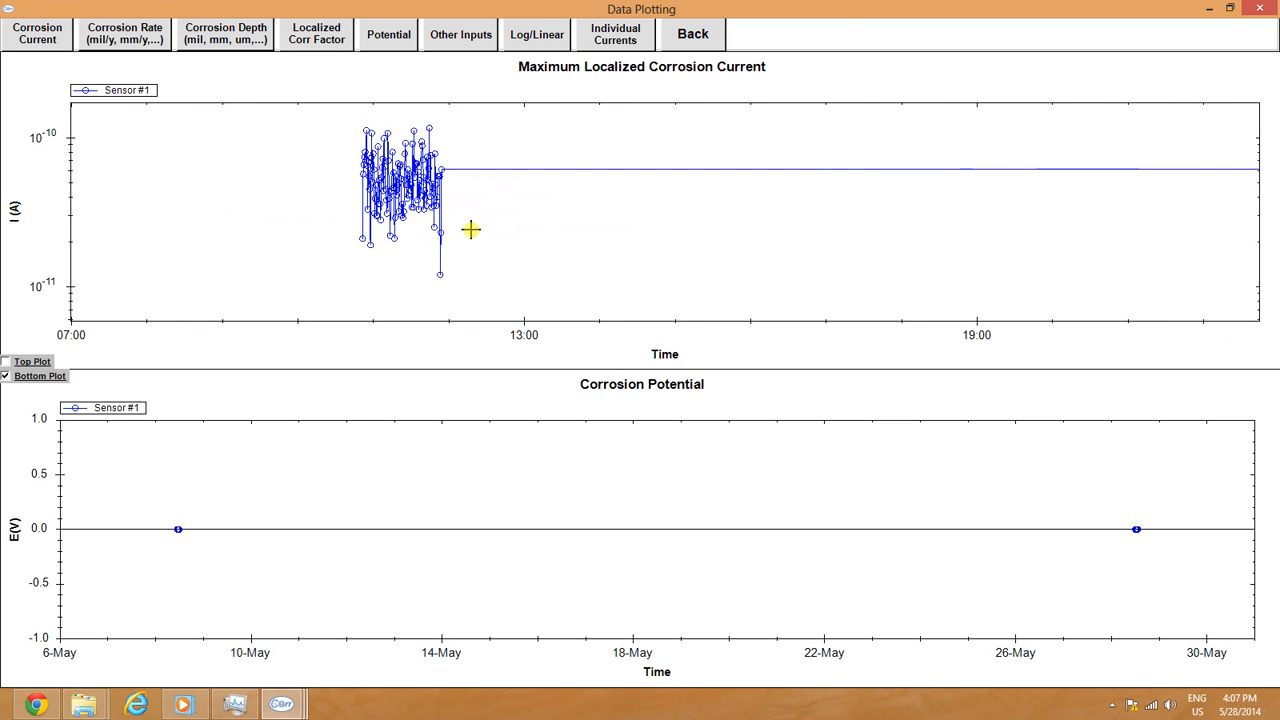
scroll(247, 152, "down", 2)
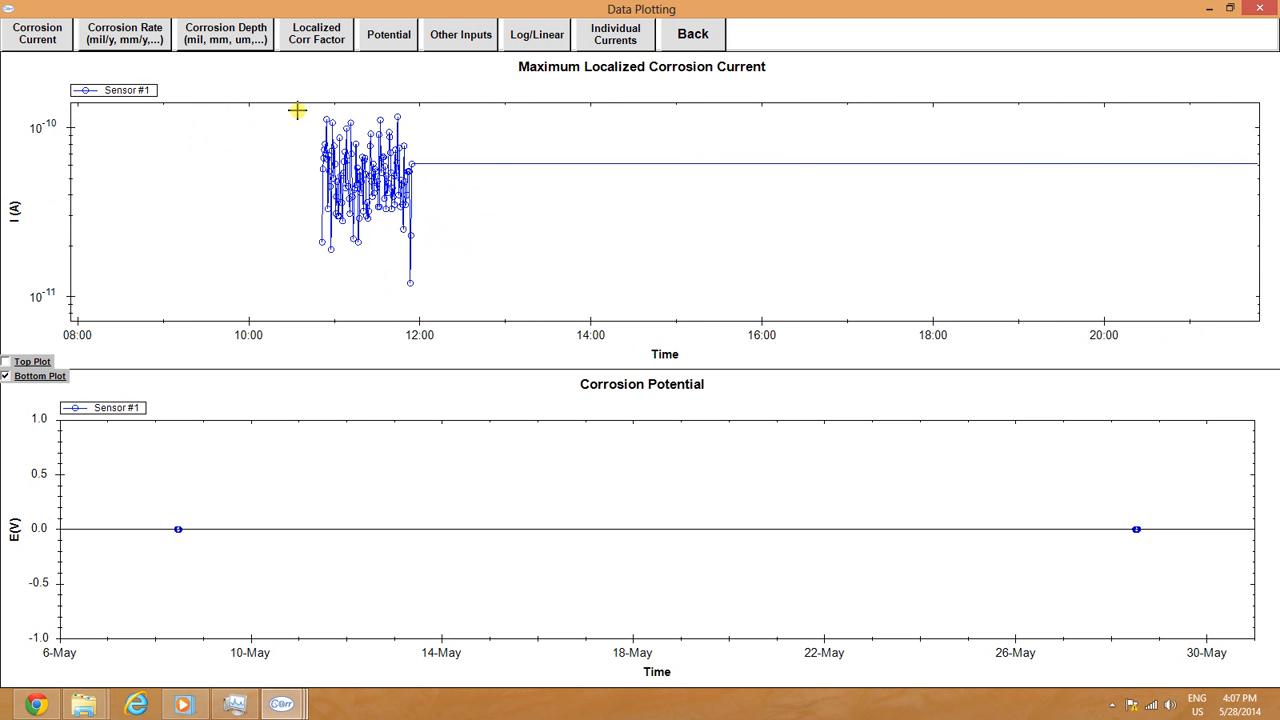
left_click(386, 261)
left_click_drag(297, 109, 444, 300)
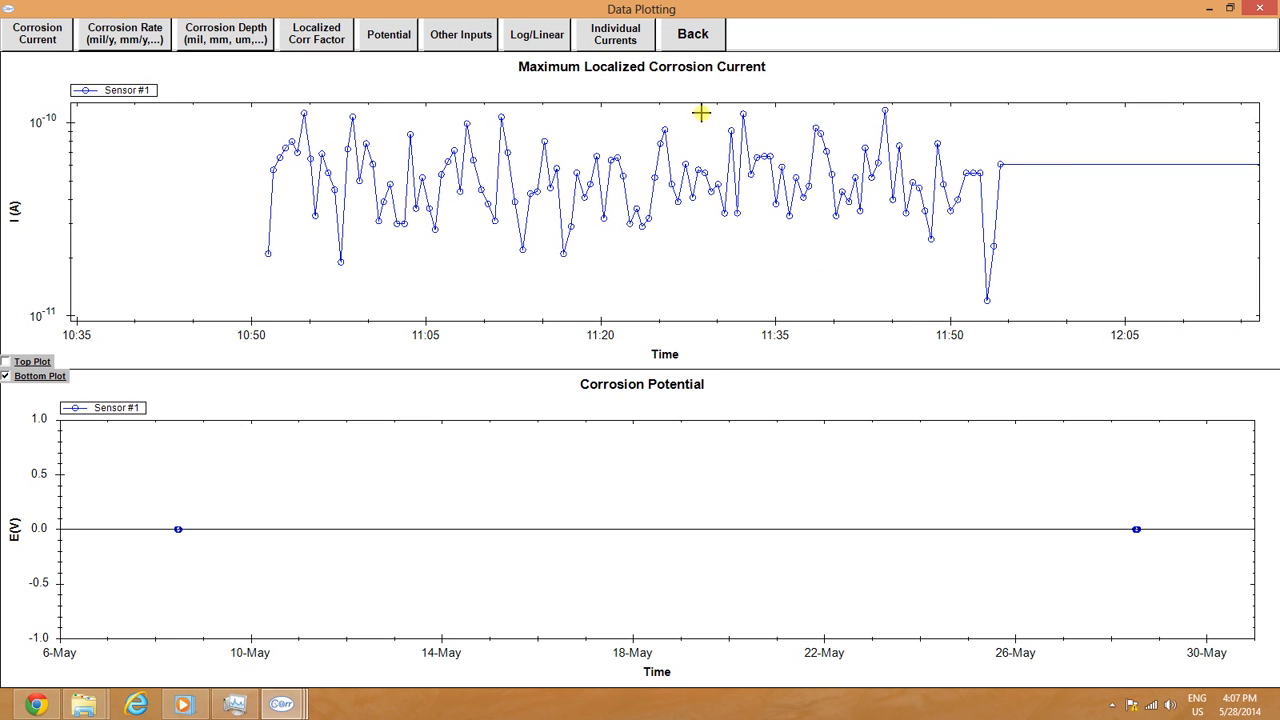
left_click(691, 34)
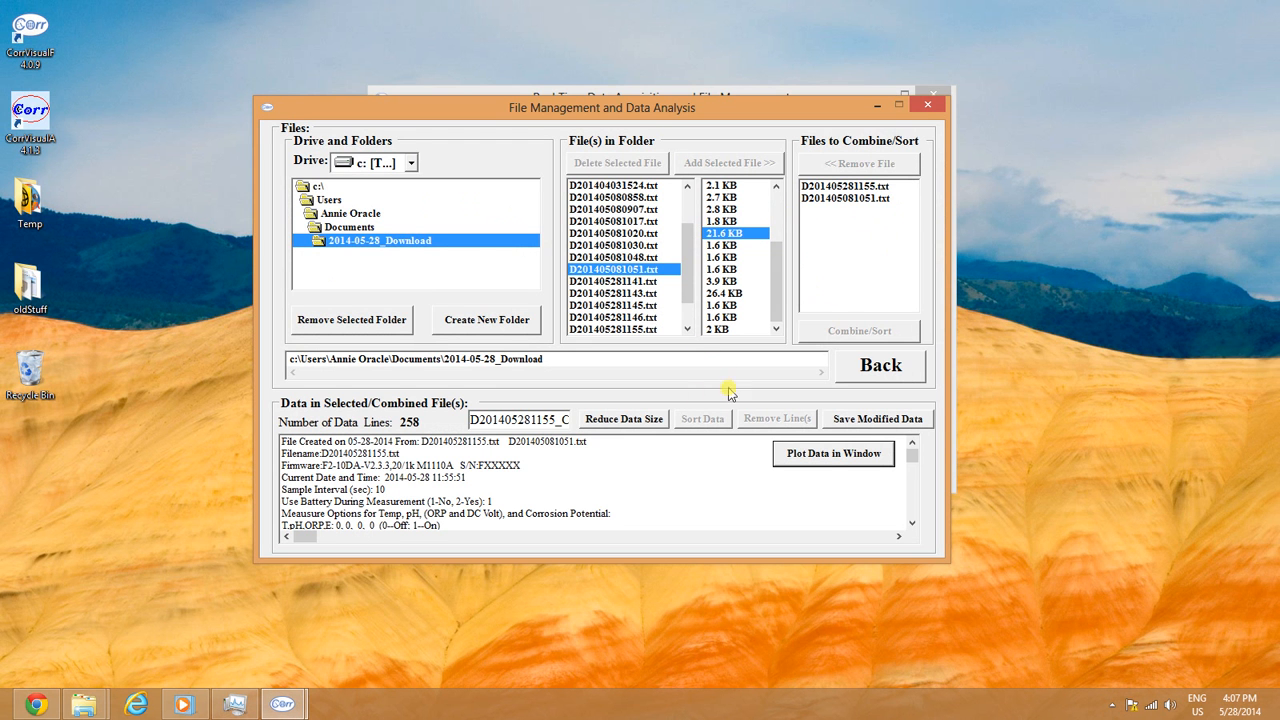
Step: Load D201405081051.txt and reduce it from 115 to 58 data lines with factor 1
left_click(627, 257)
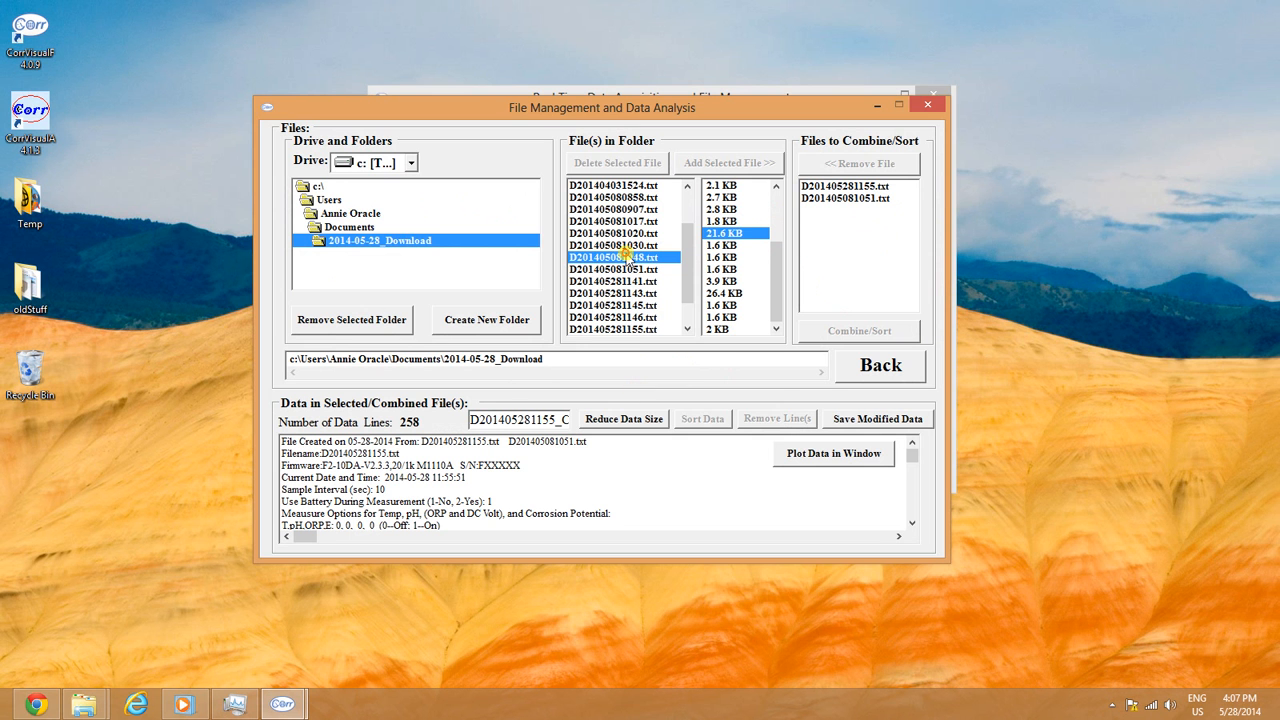
left_click(662, 408)
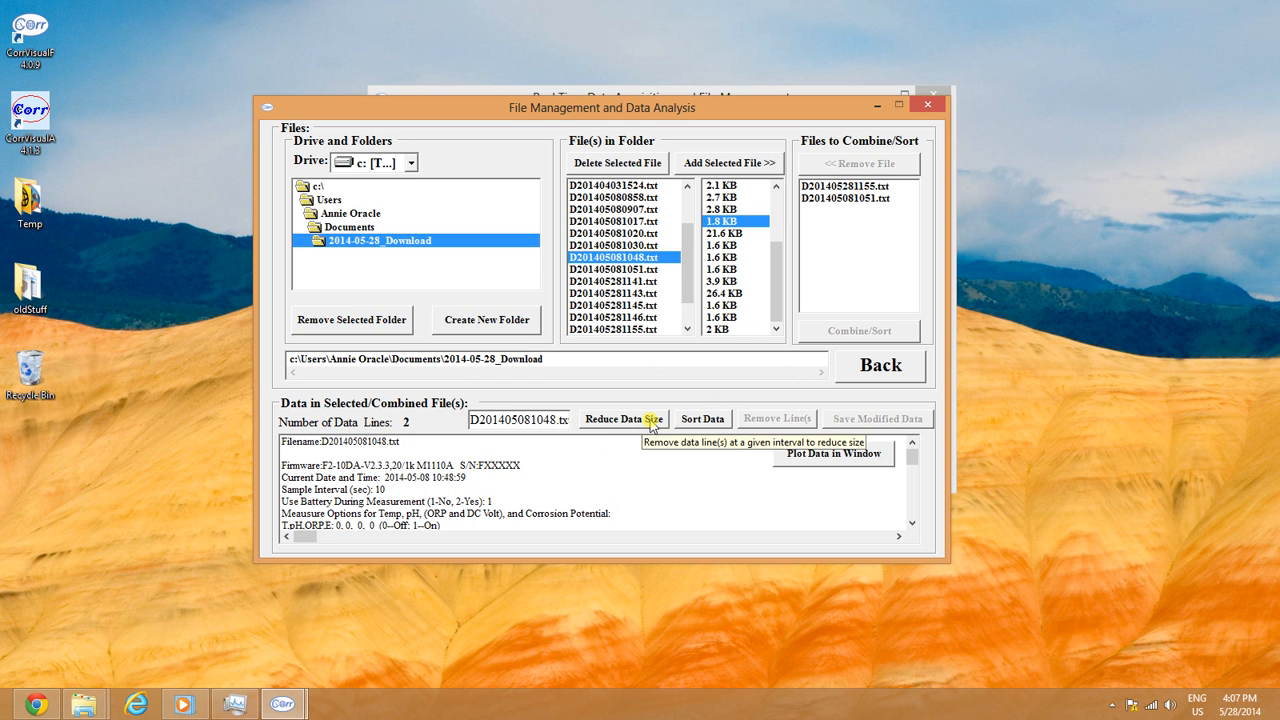
key("Down")
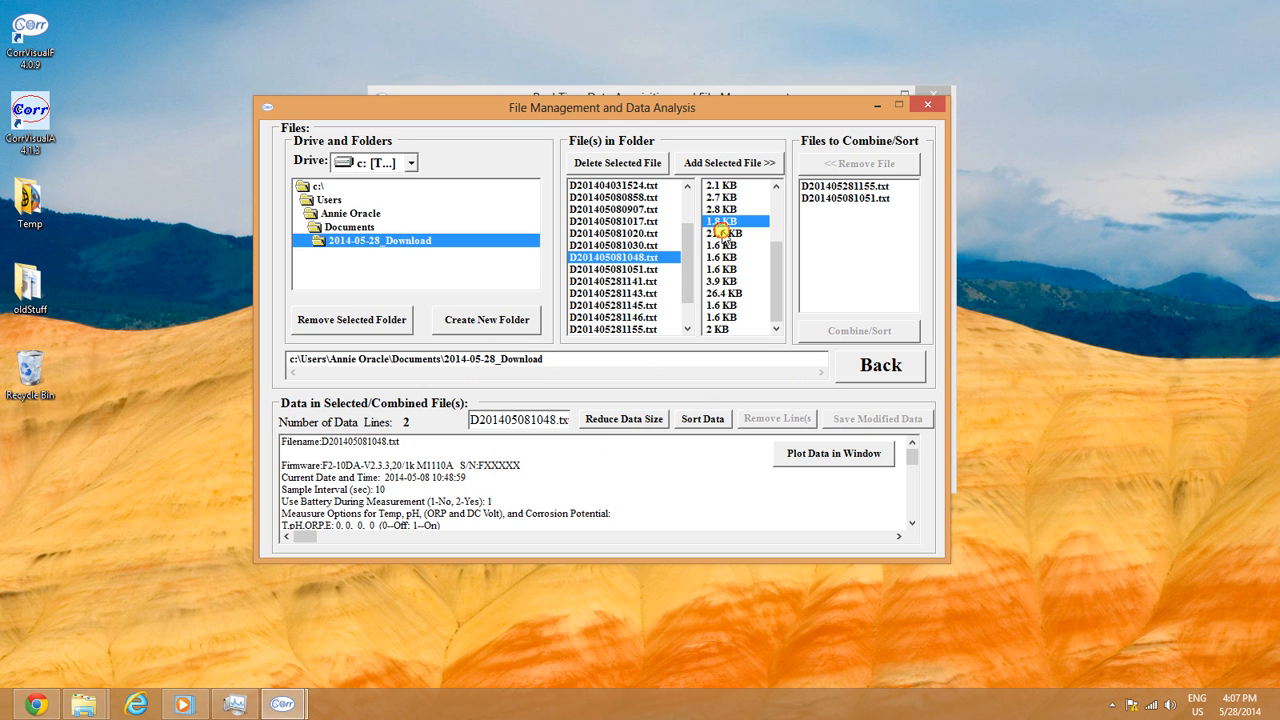
left_click(652, 430)
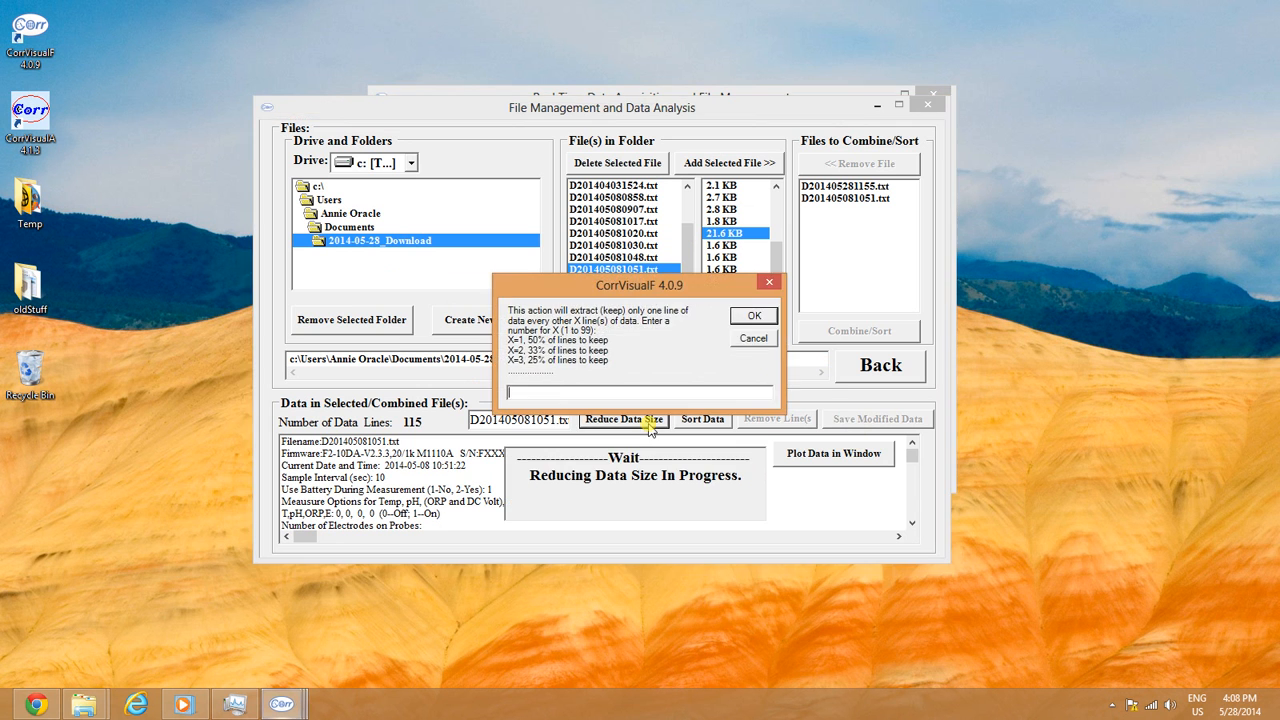
type("1")
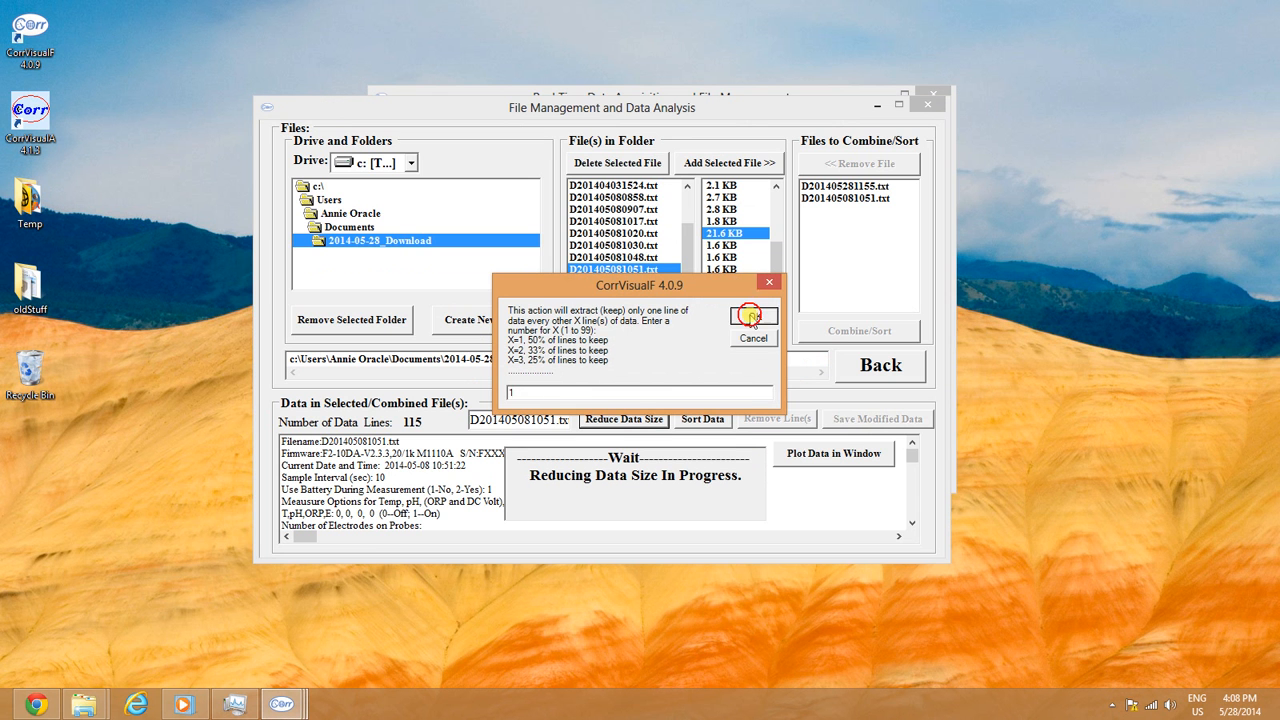
left_click(754, 316)
Step: Save the reduced data as D201405081051.txt under its existing name
left_click(874, 419)
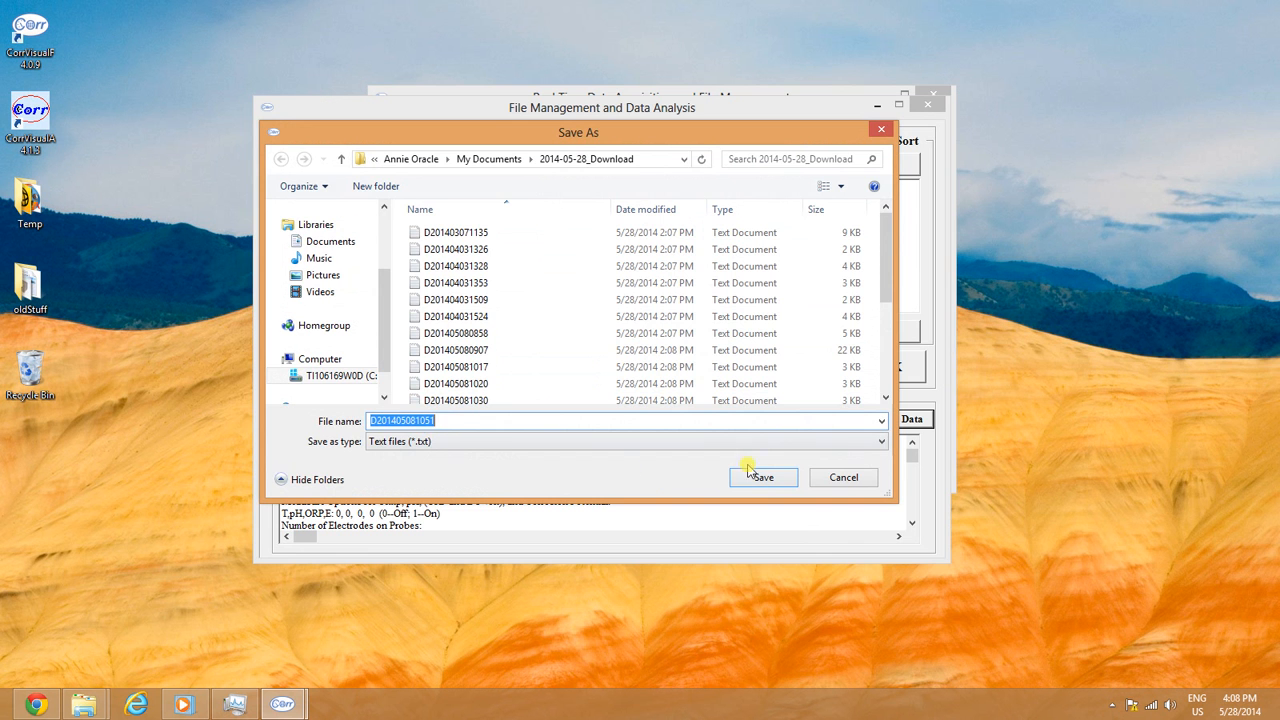
left_click(843, 478)
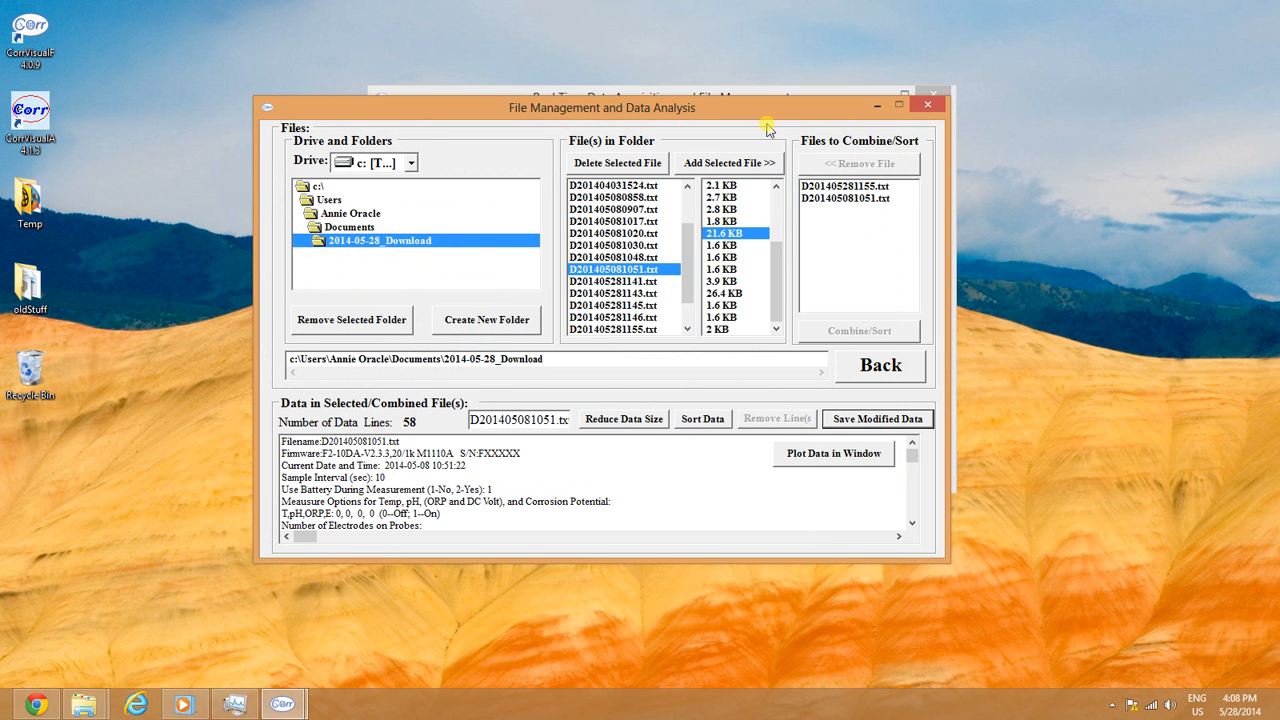
left_click_drag(768, 118, 797, 72)
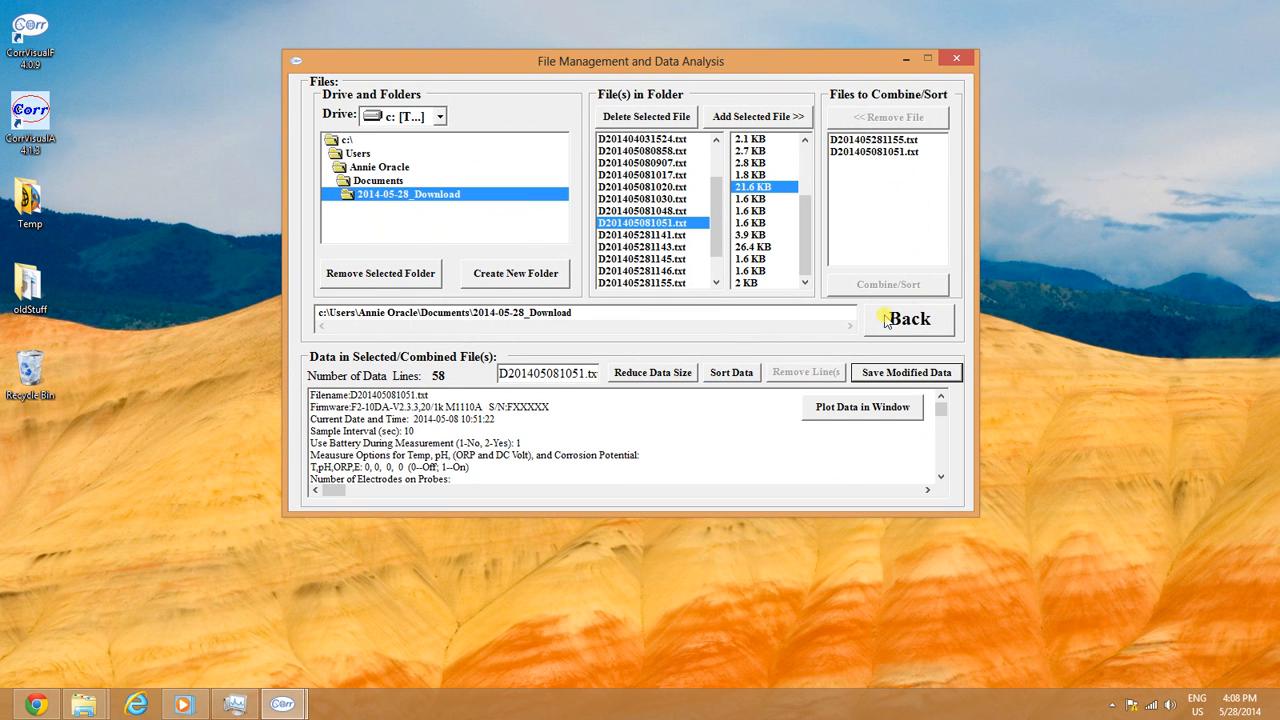
Step: Return to the main window, select nanoCorr F-II, check connection and memory, then exit
left_click(895, 325)
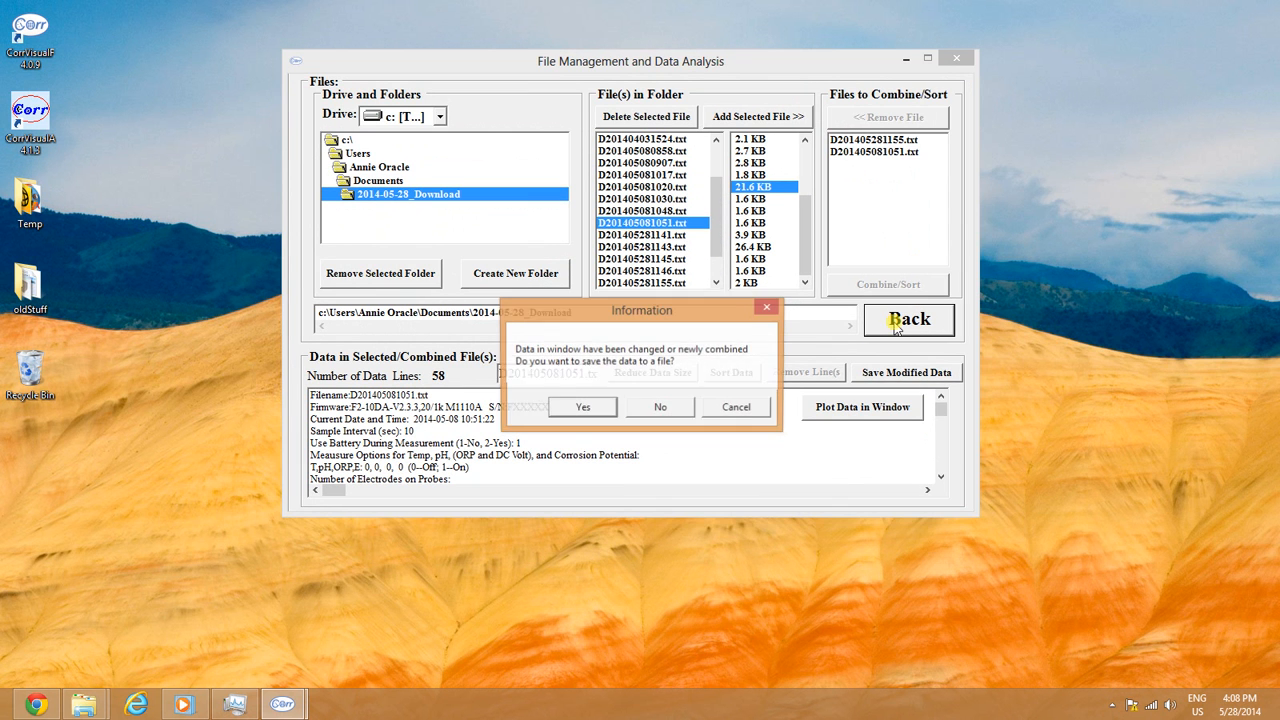
left_click(666, 406)
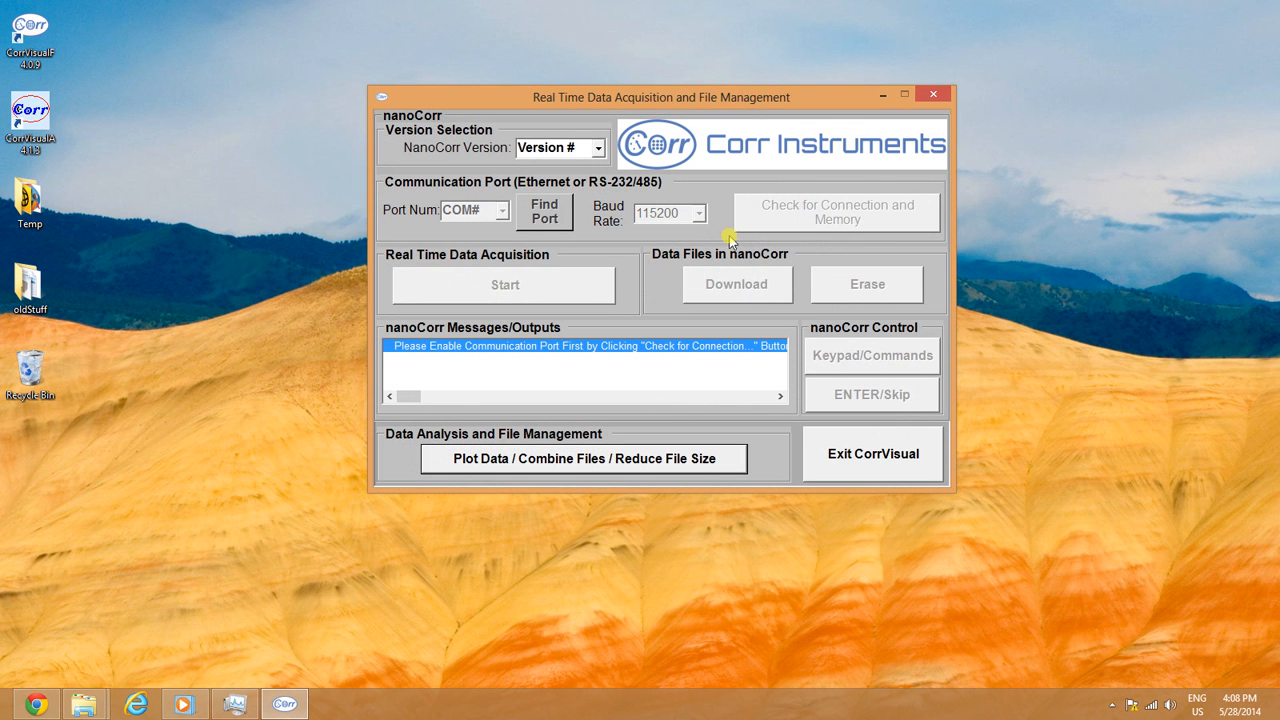
left_click(598, 152)
left_click(560, 180)
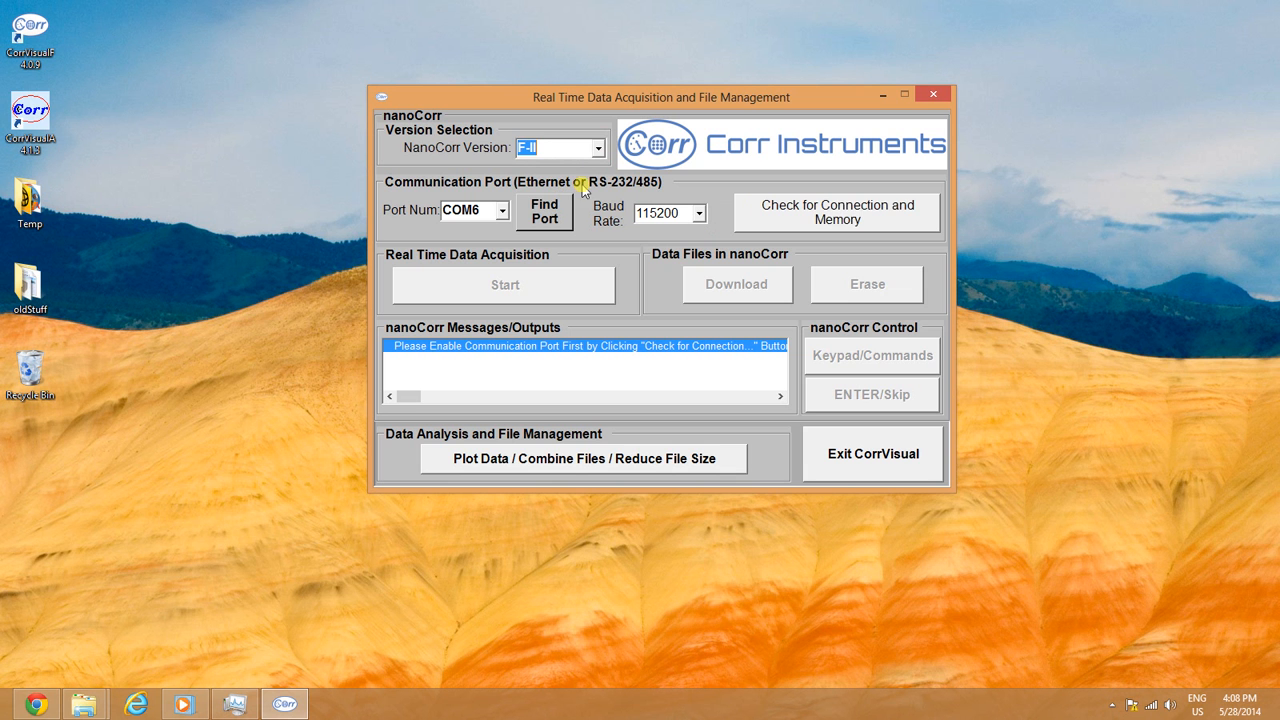
left_click(860, 214)
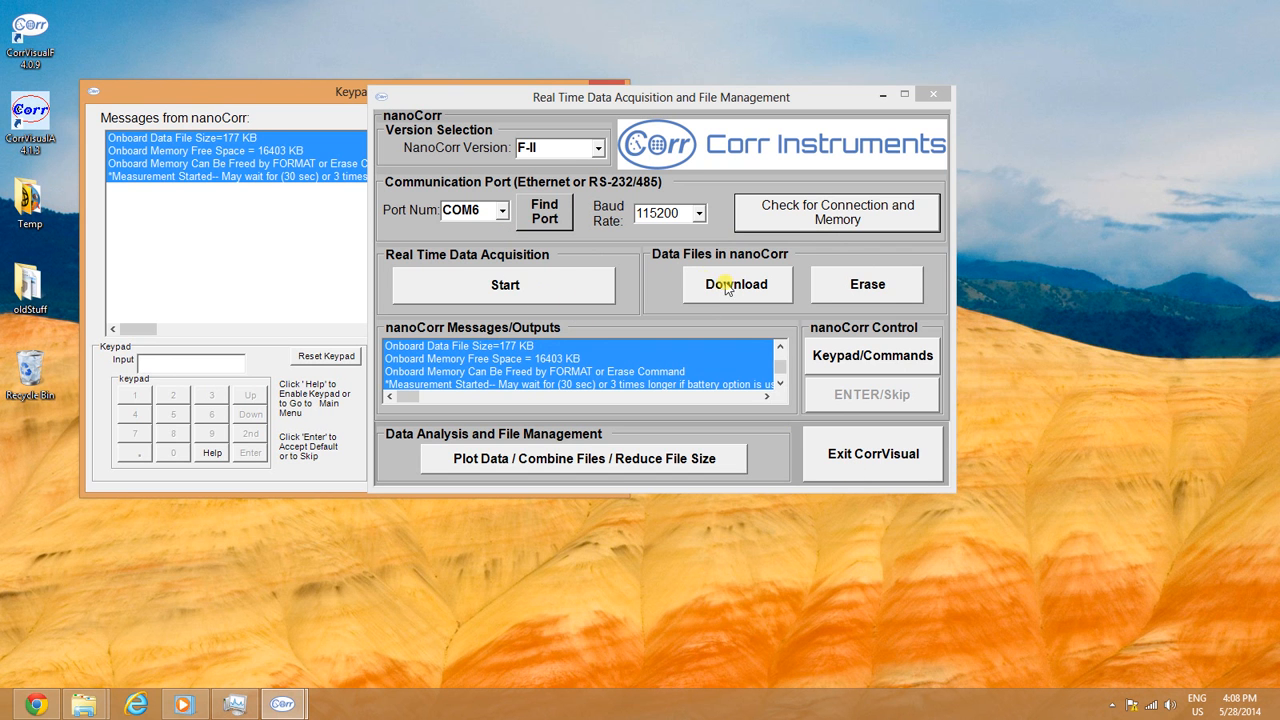
left_click(873, 454)
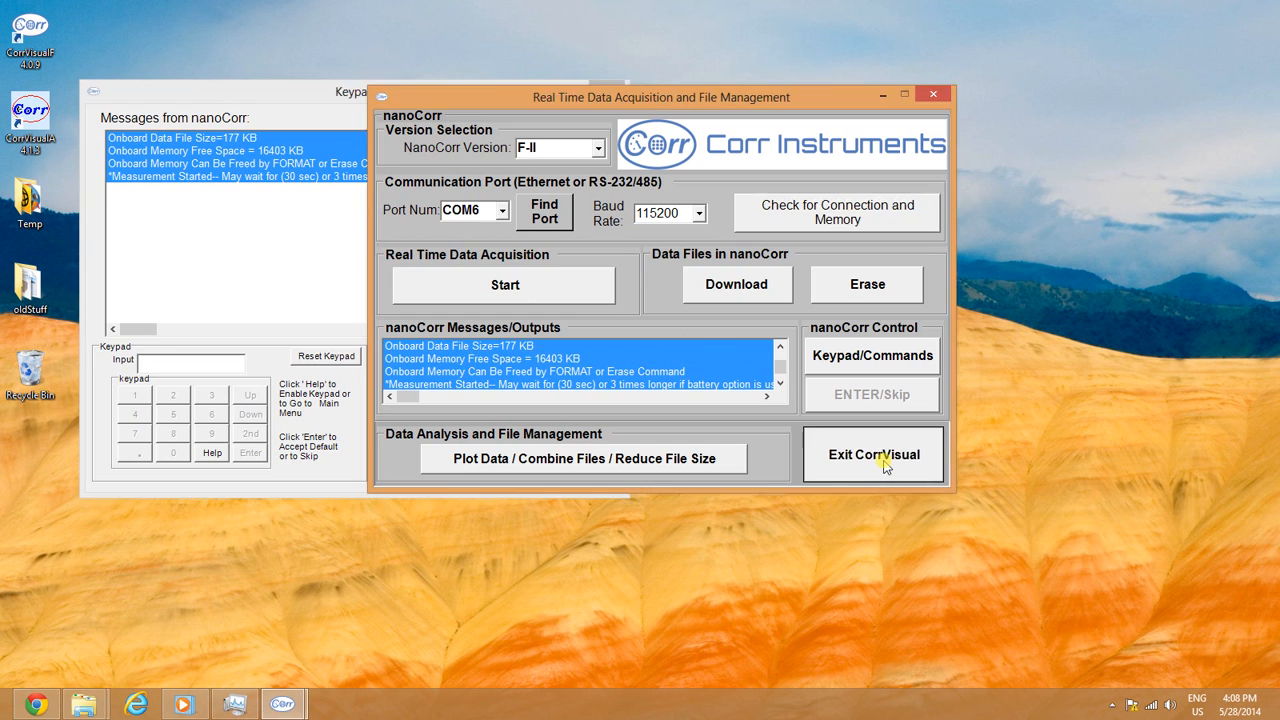